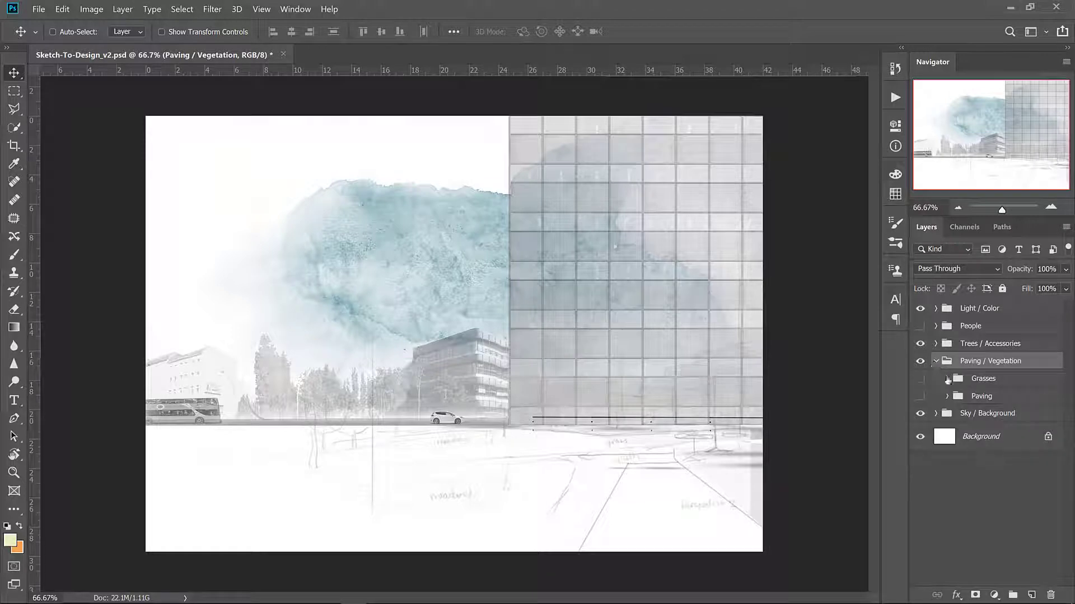
# Show the Paving group and rasterize its four texture layers, WoodPlanks through the last one
pyautogui.click(920, 398)
pyautogui.click(947, 396)
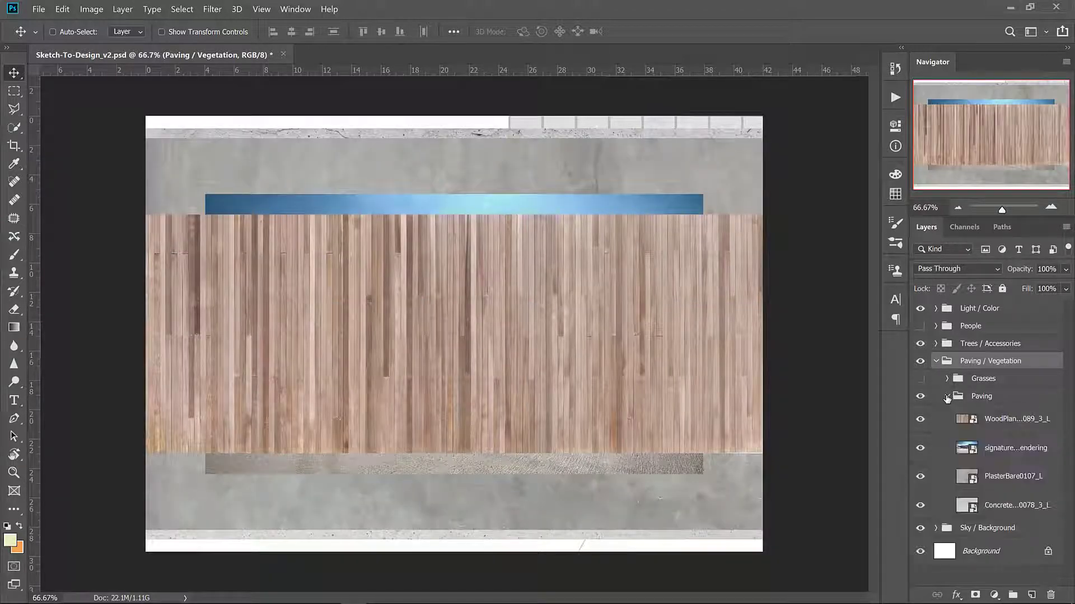
pyautogui.click(998, 424)
pyautogui.keyDown('shift'); pyautogui.click(1003, 508); pyautogui.keyUp('shift')
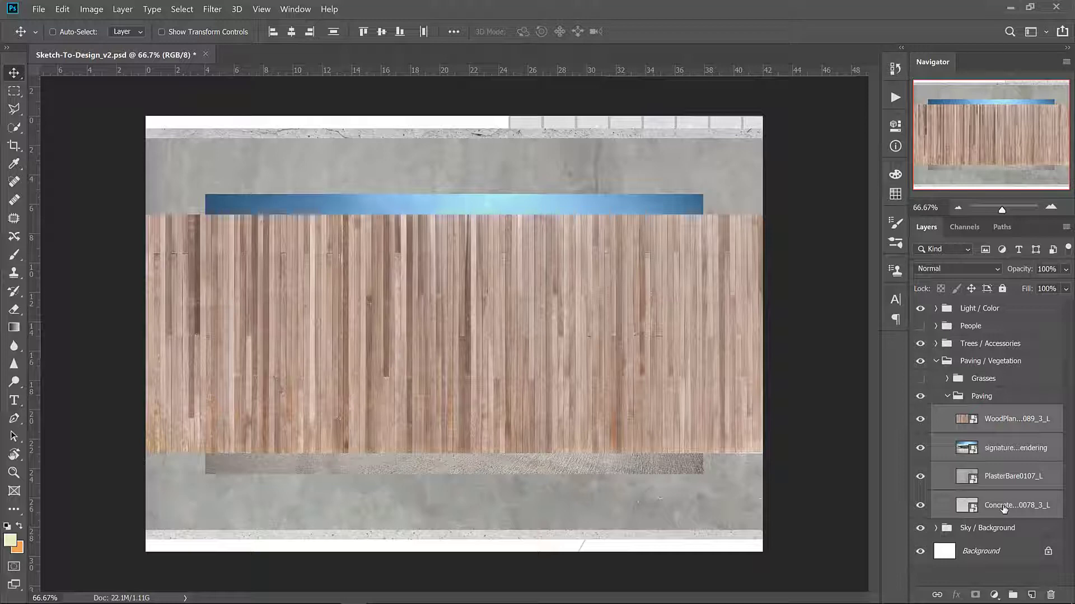
pyautogui.click(1007, 425)
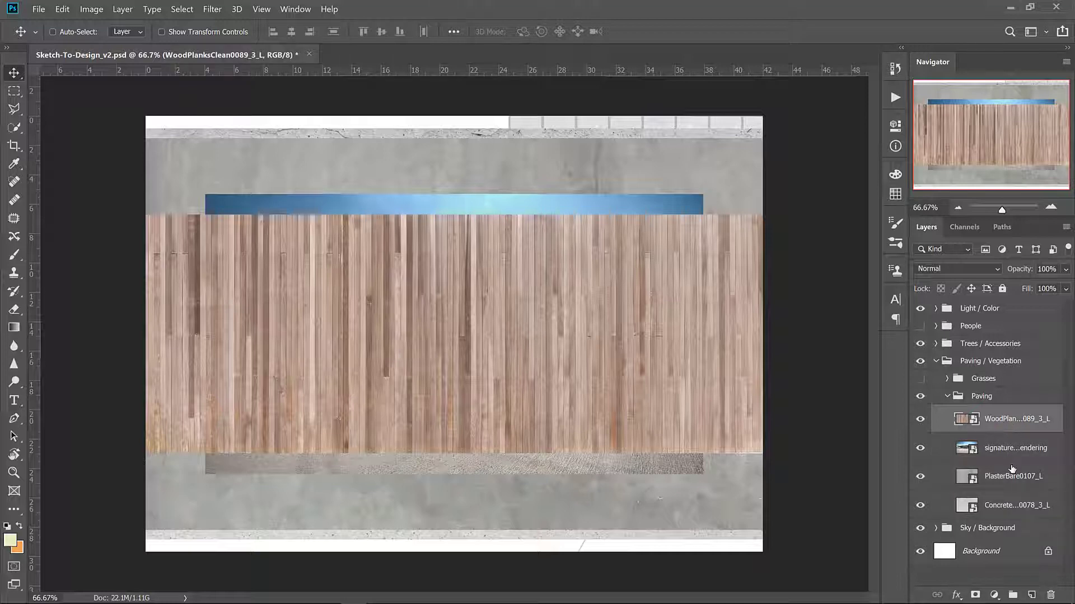
pyautogui.keyDown('shift'); pyautogui.click(1001, 502); pyautogui.keyUp('shift')
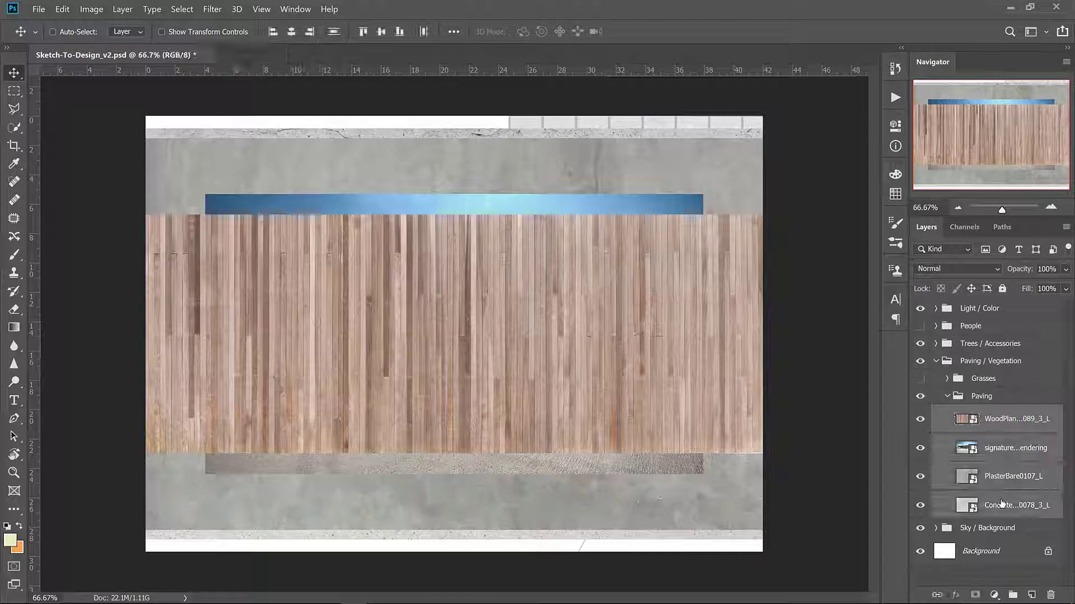
pyautogui.rightClick(1001, 503)
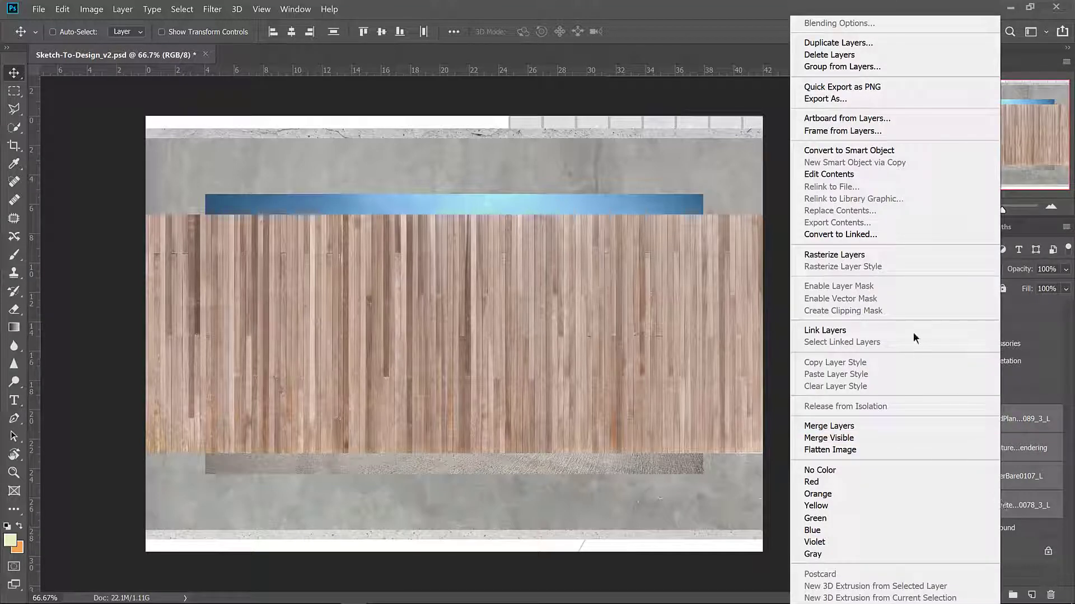
pyautogui.click(877, 256)
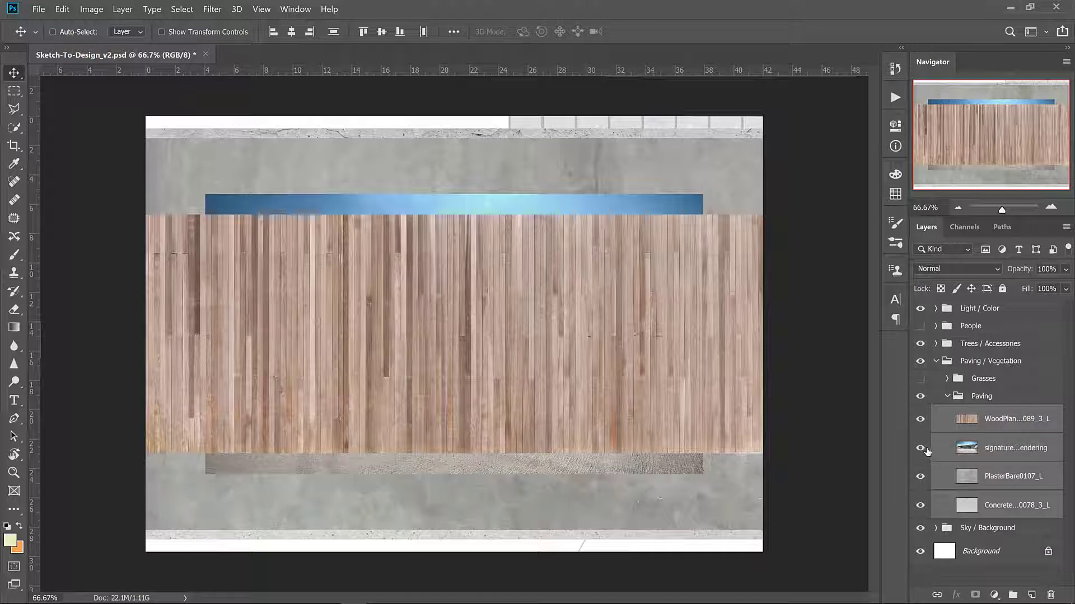
# Hide the signature, PlasterBare and Concrete layers and nudge the WoodPlanks texture up slightly
pyautogui.moveTo(925, 449); pyautogui.dragTo(921, 507)
pyautogui.click(996, 417)
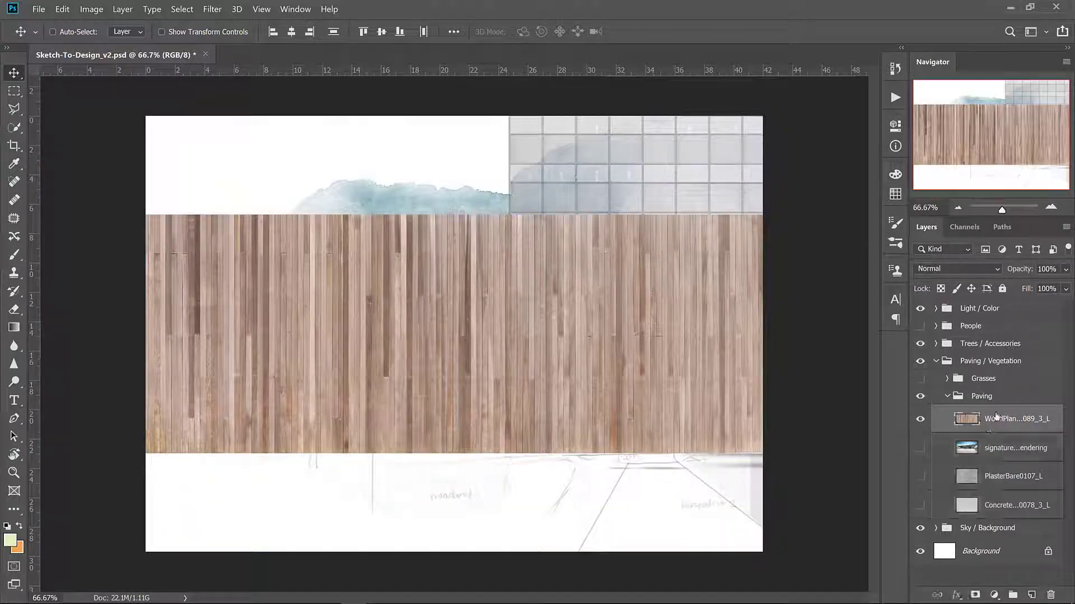
pyautogui.moveTo(568, 358); pyautogui.dragTo(569, 314)
# Trim WoodPlanks to a rectangle around the left planks, deleting everything outside it
pyautogui.press('m')
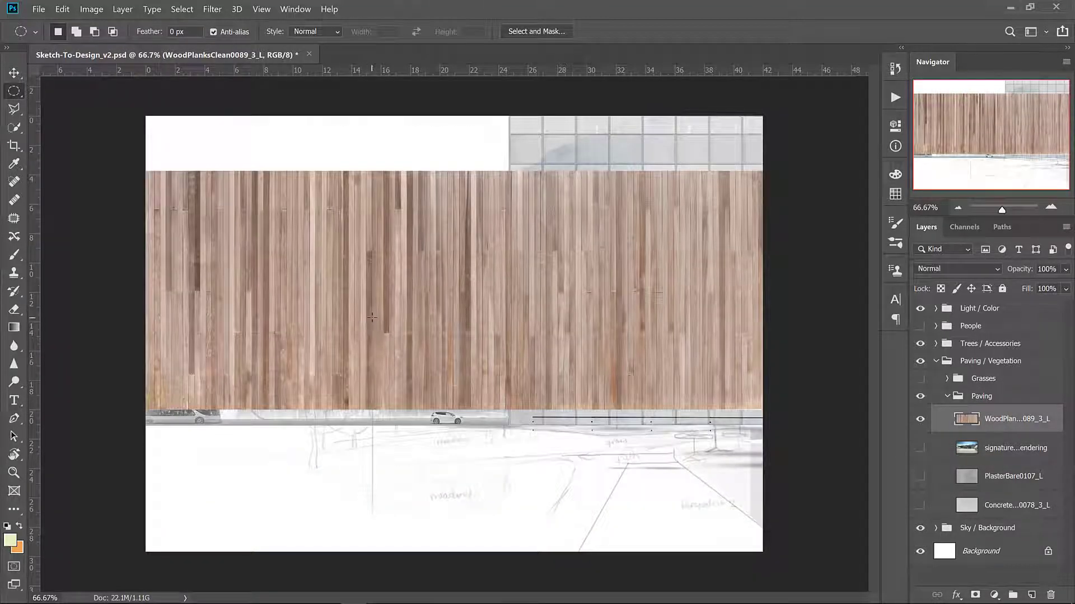
pyautogui.press('m')
pyautogui.moveTo(118, 158); pyautogui.dragTo(419, 443)
pyautogui.hotkey('ctrl', 'shift', 'i')
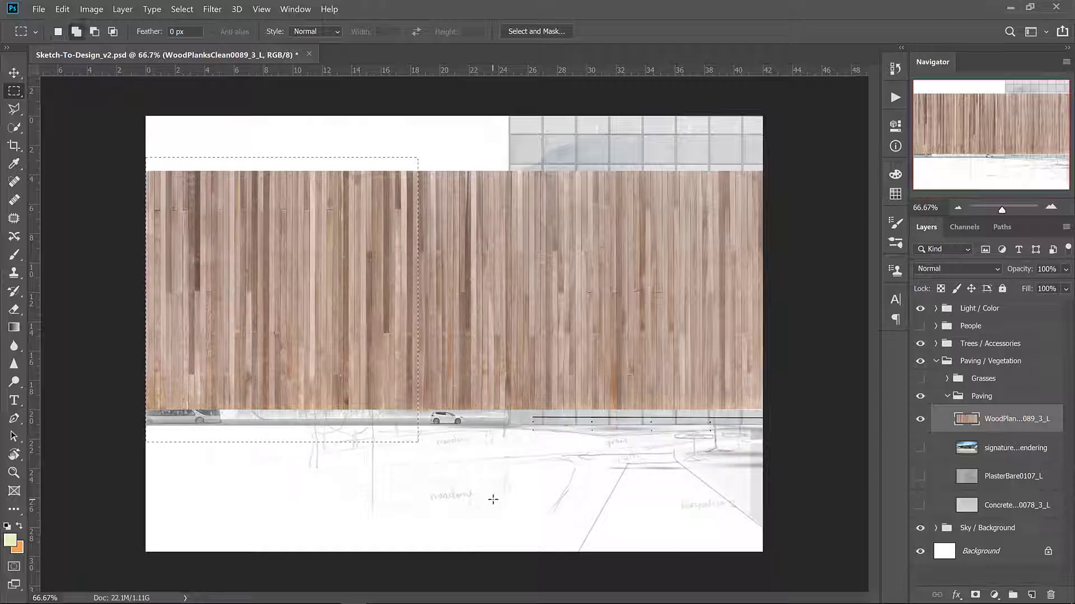
pyautogui.press('Delete')
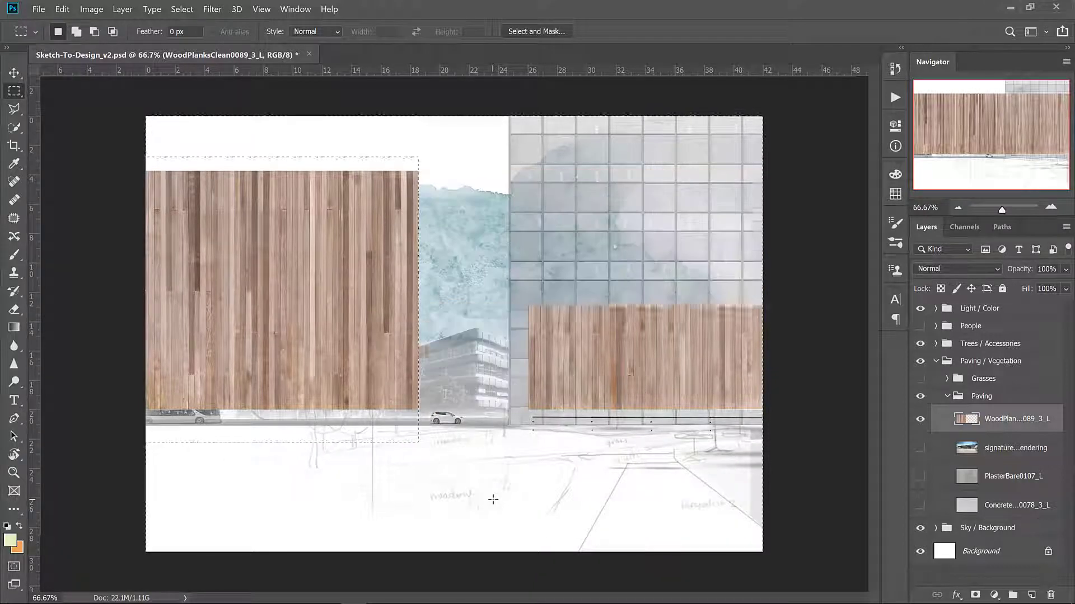
# Move the wood piece right and down and rotate it 90° so the planks run horizontally
pyautogui.hotkey('ctrl', 't')
pyautogui.press('v')
pyautogui.moveTo(448, 263); pyautogui.dragTo(470, 316)
pyautogui.hotkey('ctrl', 't')
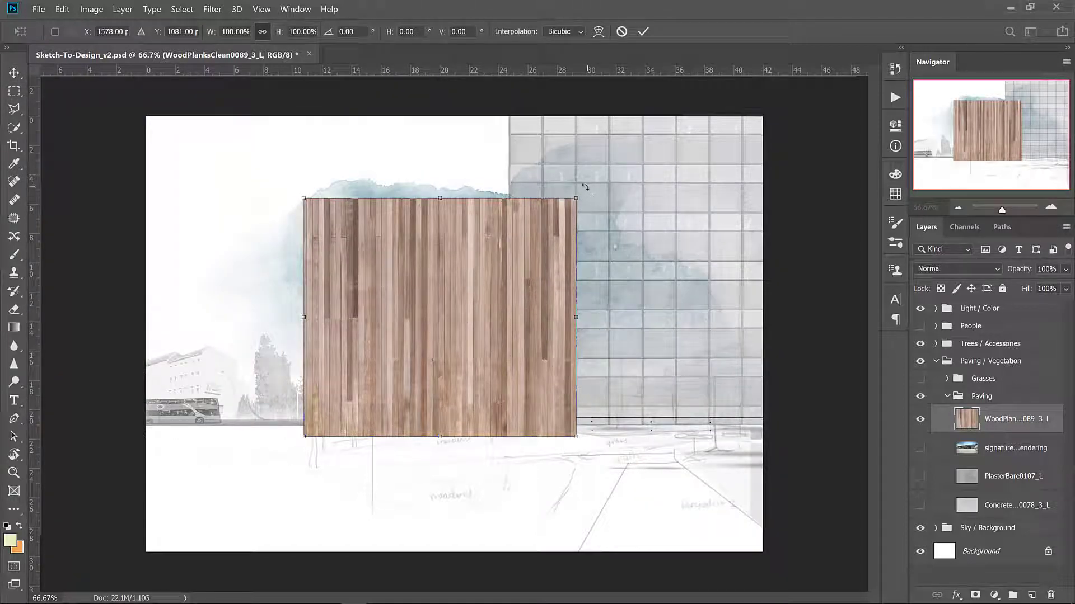
pyautogui.moveTo(586, 189); pyautogui.dragTo(348, 228)
pyautogui.press('Return')
# Set the wood layer to 65% opacity and move it to the lower-right corner
pyautogui.click(1017, 269)
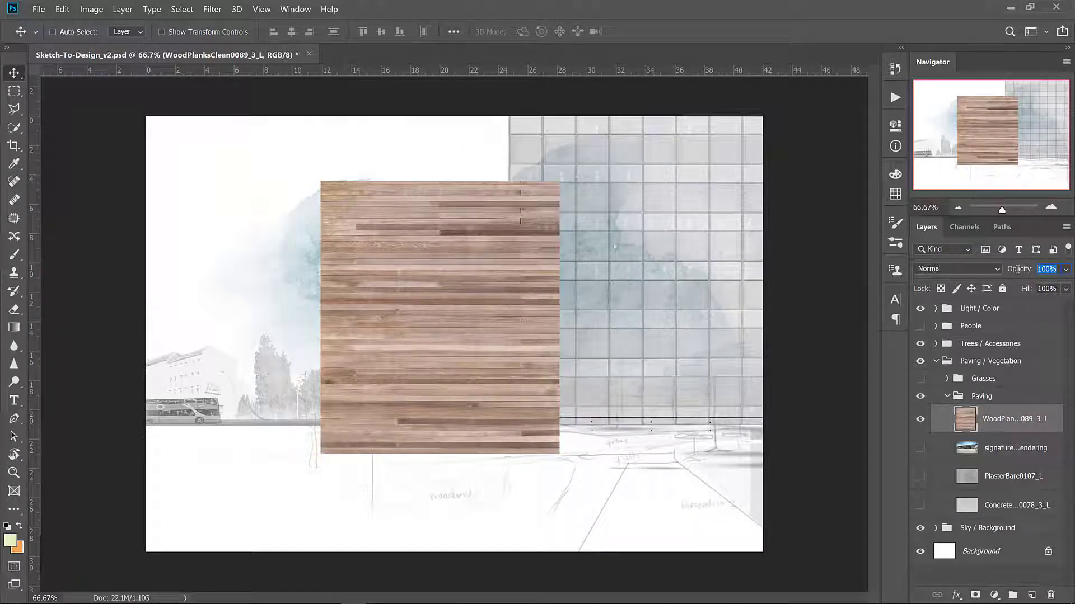
pyautogui.write('65')
pyautogui.press('Return')
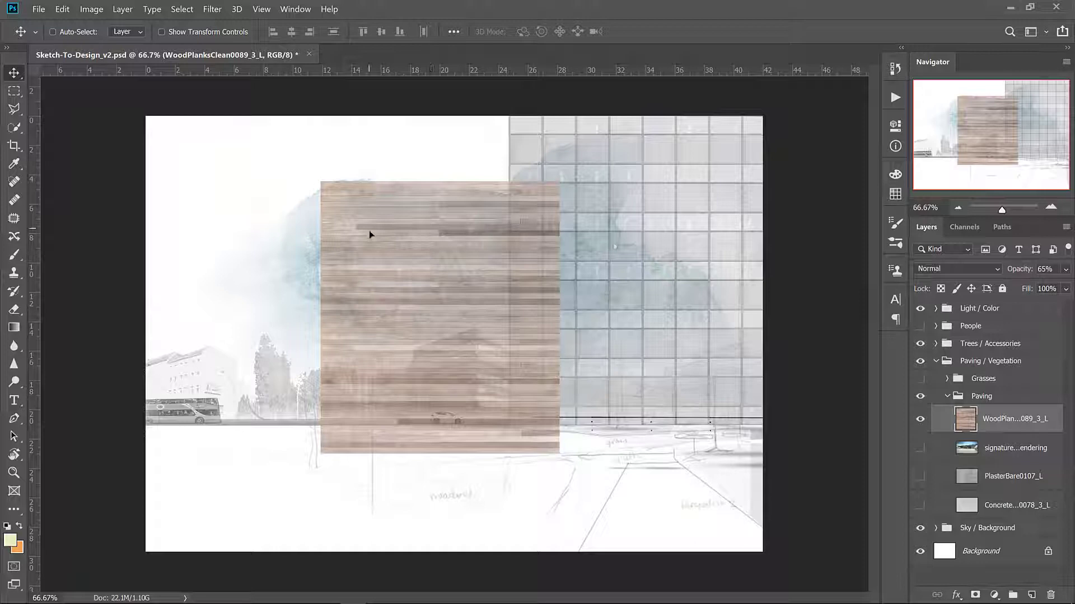
pyautogui.moveTo(370, 234); pyautogui.dragTo(692, 470)
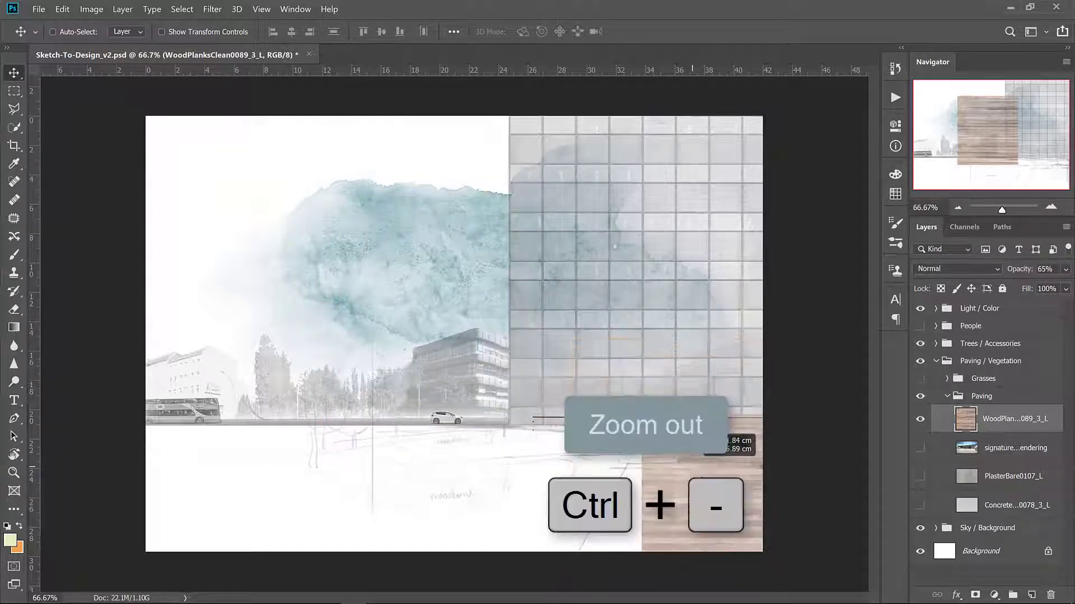
# Skew the wood piece into a flat perspective deck matching the sketch's lower-right ground
pyautogui.hotkey('ctrl', '-')
pyautogui.click(62, 9)
pyautogui.moveTo(168, 301)
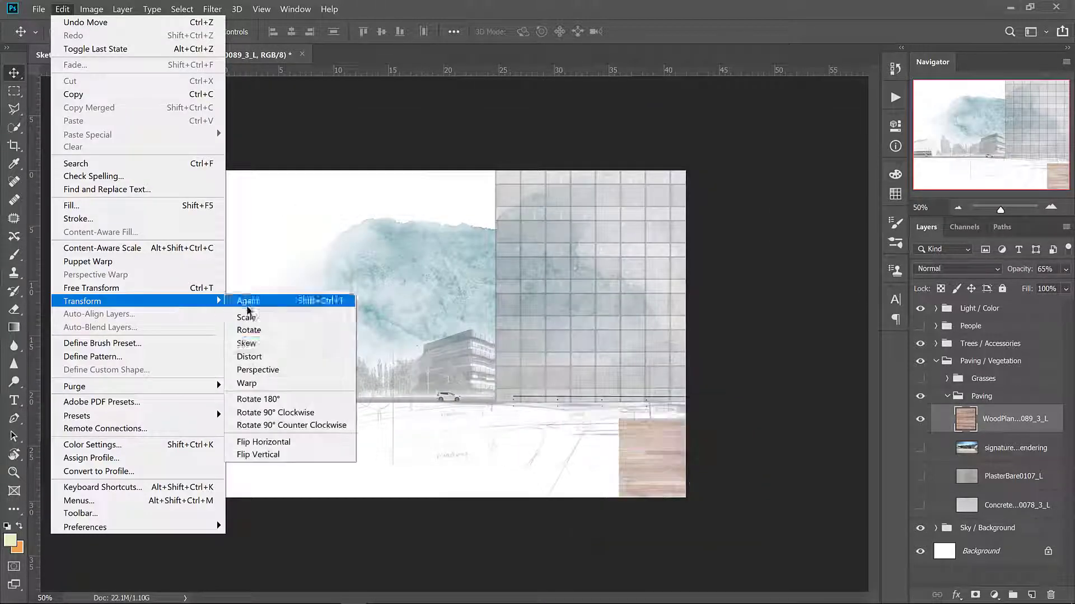
pyautogui.click(247, 343)
pyautogui.hotkey('ctrl', '-')
pyautogui.moveTo(683, 390); pyautogui.dragTo(664, 390)
pyautogui.moveTo(700, 527); pyautogui.dragTo(724, 527)
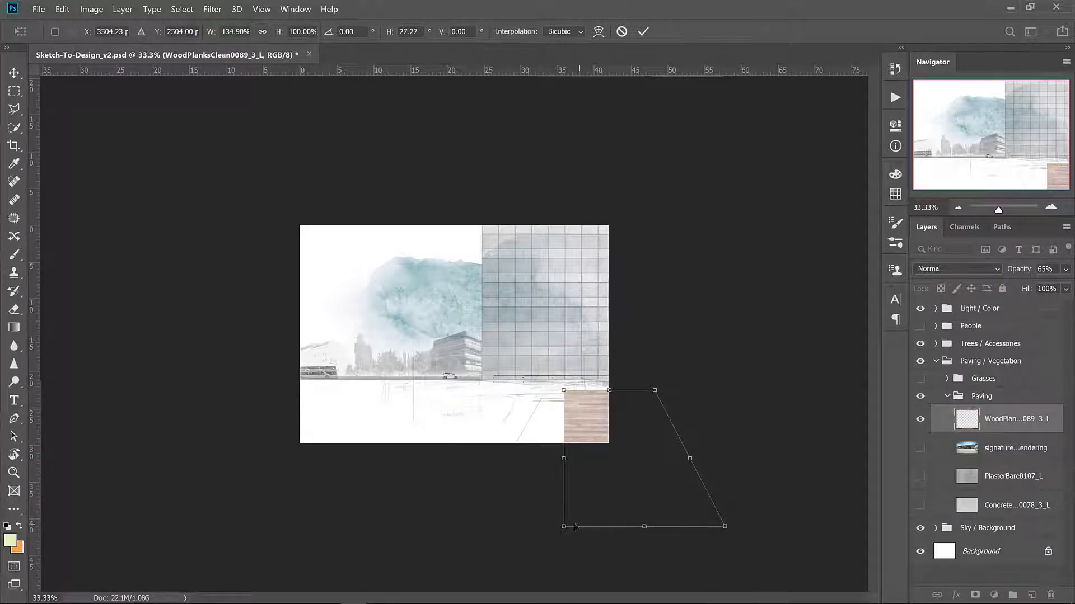
pyautogui.moveTo(575, 527); pyautogui.dragTo(731, 483)
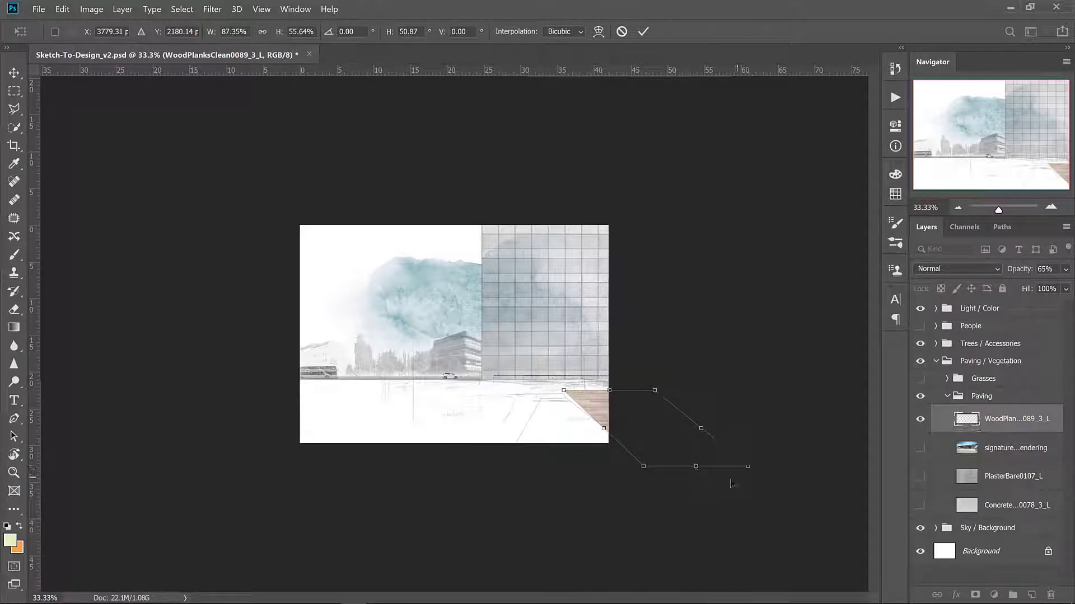
pyautogui.moveTo(654, 390); pyautogui.dragTo(636, 390)
pyautogui.moveTo(696, 466); pyautogui.dragTo(782, 473)
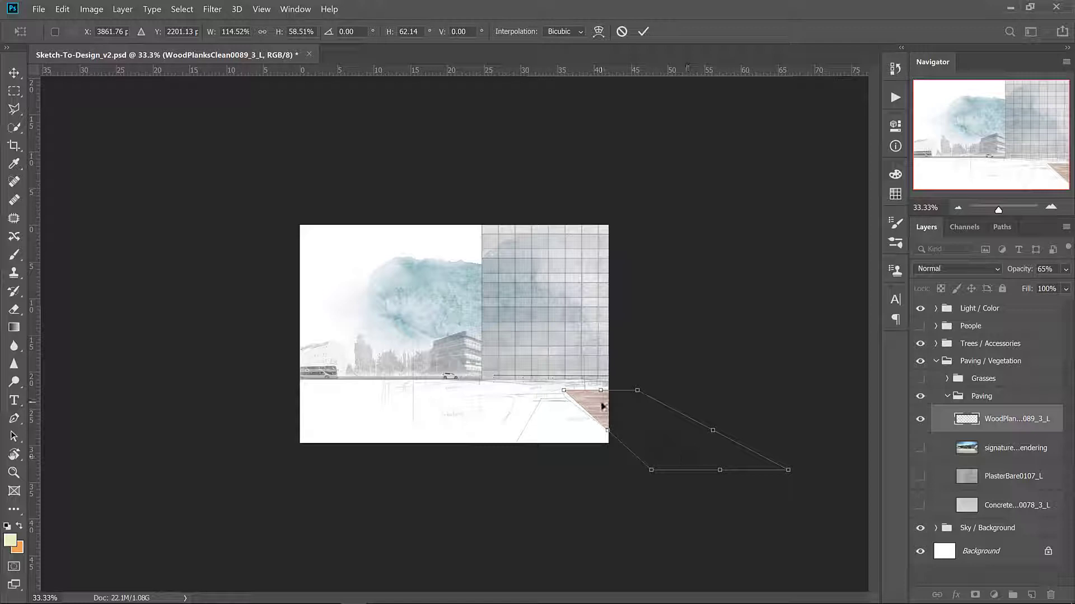
pyautogui.moveTo(601, 406); pyautogui.dragTo(598, 403)
# Trace the lower-right deck outline with the Polygonal Lasso and mask WoodPlanks to that shape
pyautogui.press('Return')
pyautogui.hotkey('ctrl', '+')
pyautogui.press('l')
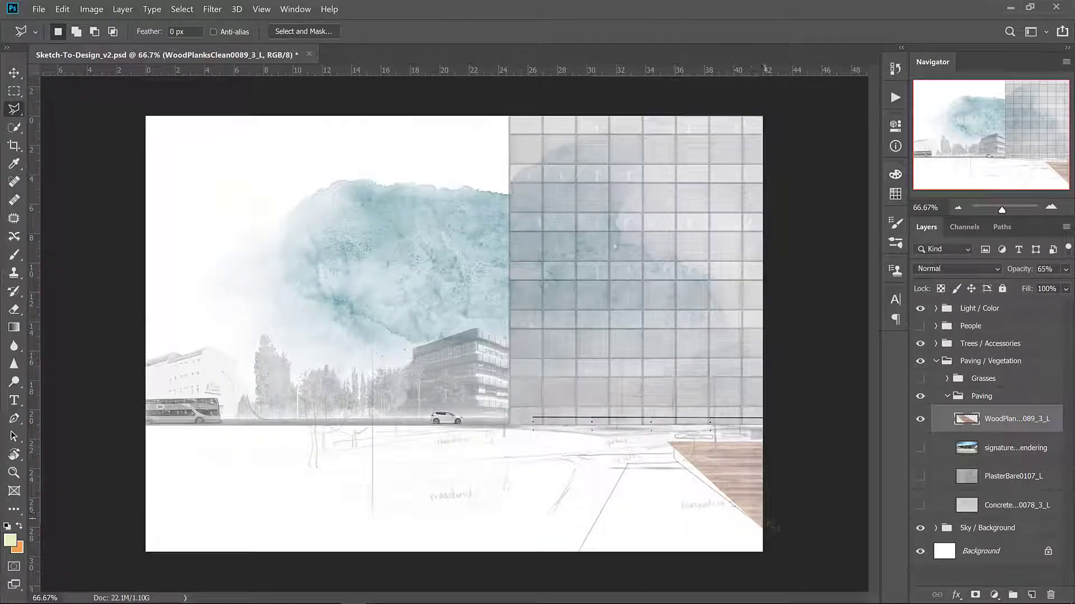
pyautogui.click(918, 421)
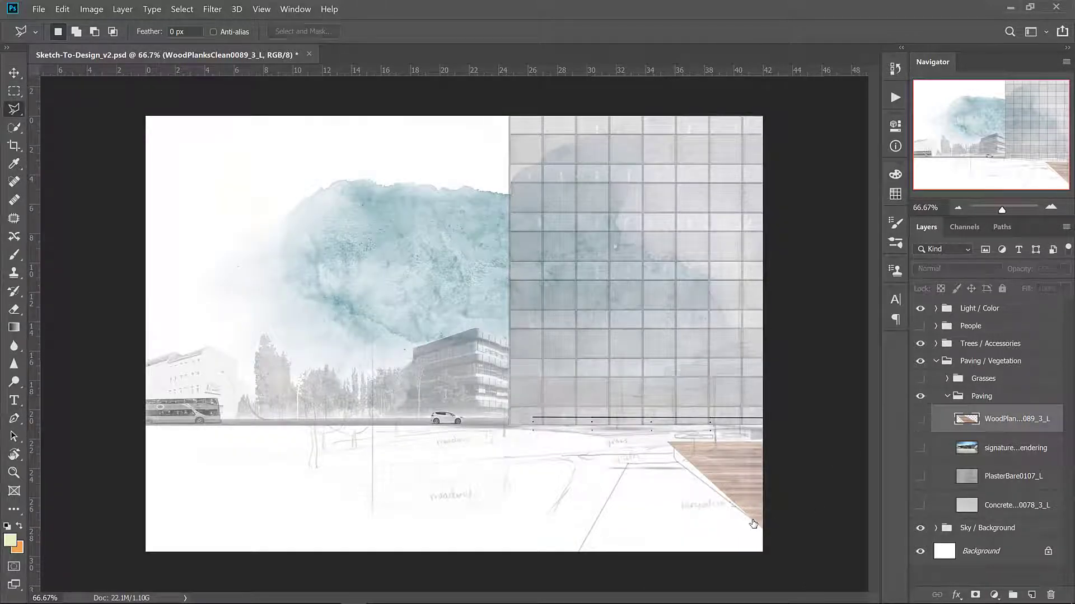
pyautogui.press('l')
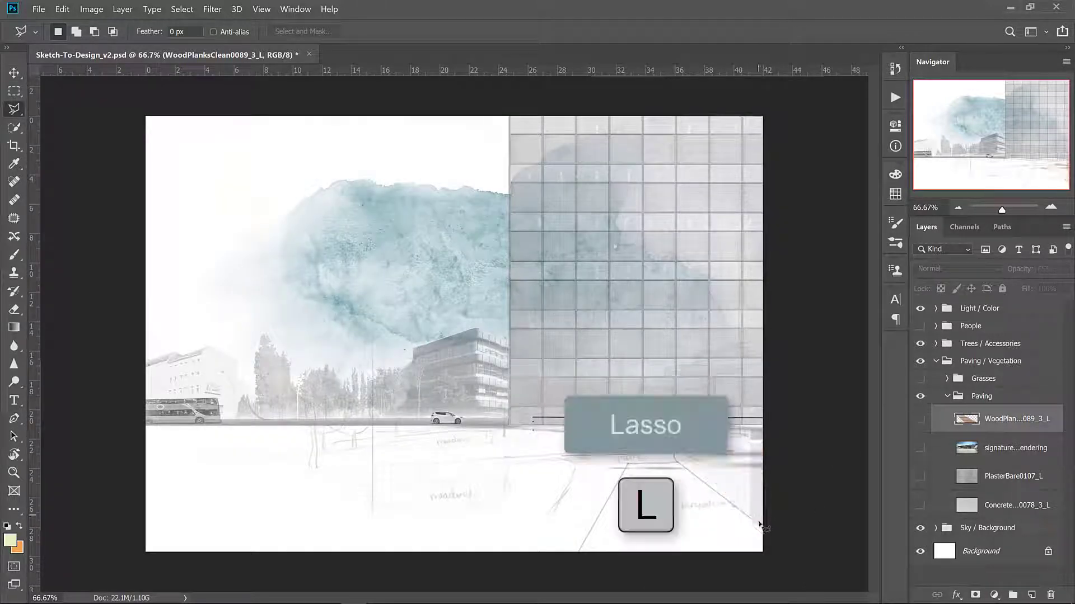
pyautogui.click(674, 448)
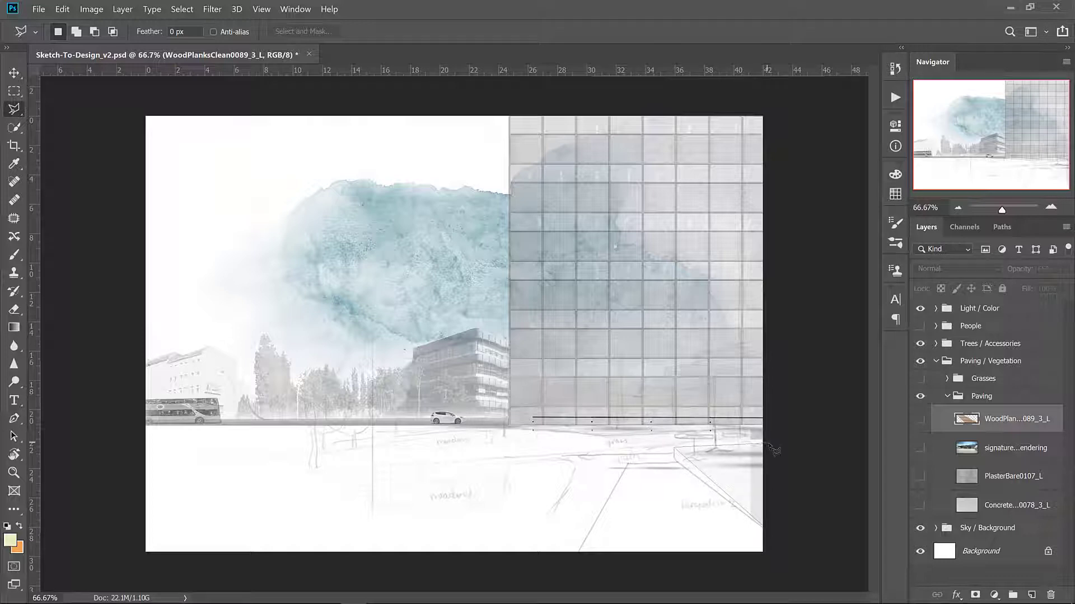
pyautogui.click(769, 445)
pyautogui.doubleClick(771, 533)
pyautogui.click(920, 420)
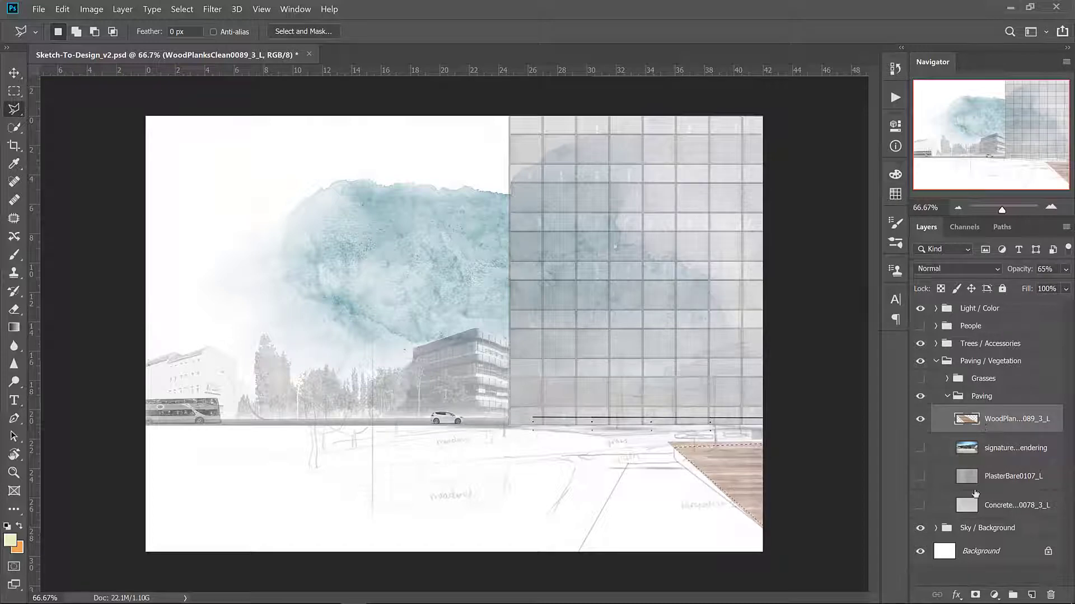
pyautogui.click(974, 595)
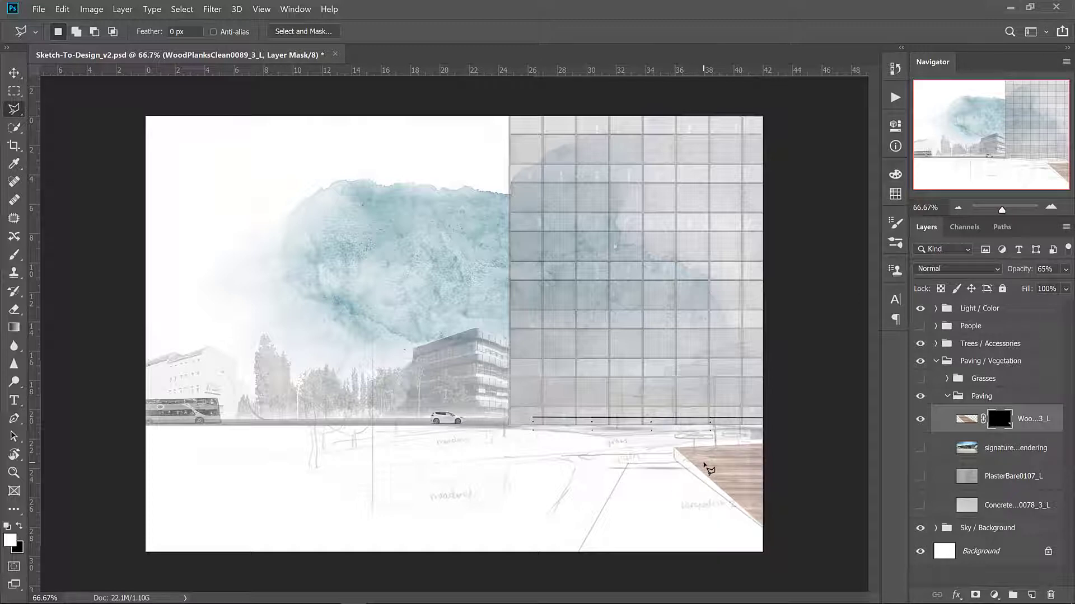
# Apply Hue/Saturation to the wood image with Colorize off, Saturation -30 and Lightness +9
pyautogui.press('v')
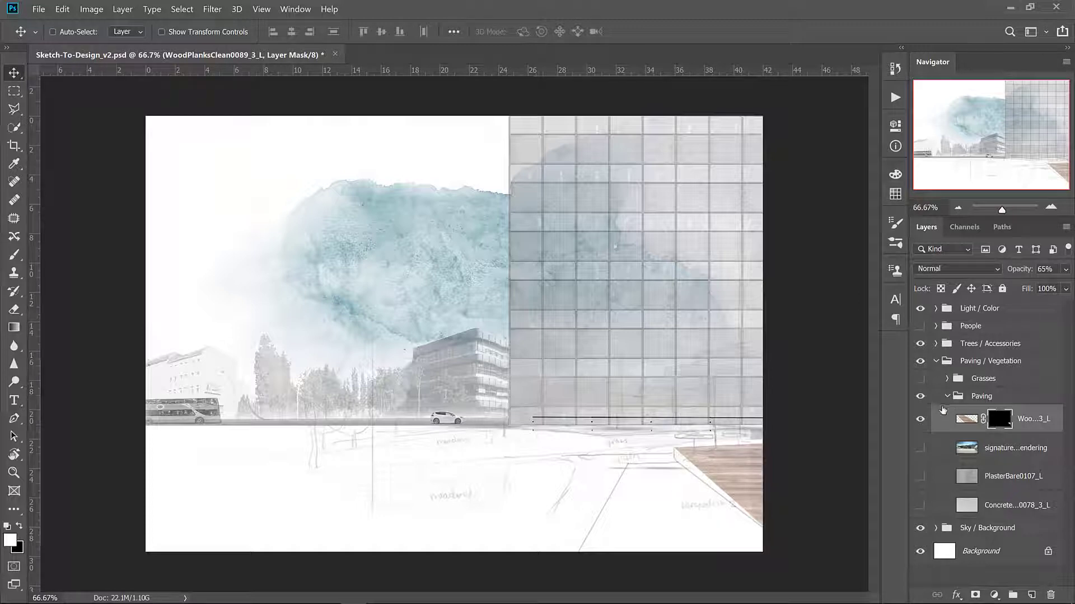
pyautogui.click(964, 421)
pyautogui.hotkey('ctrl', 'alt', 'u')
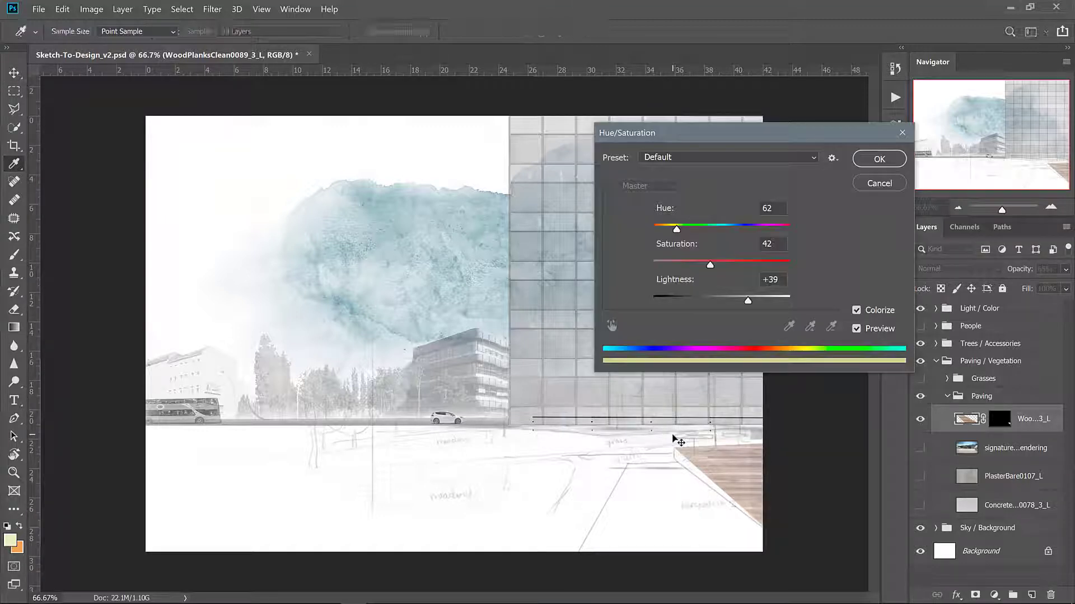
pyautogui.click(856, 311)
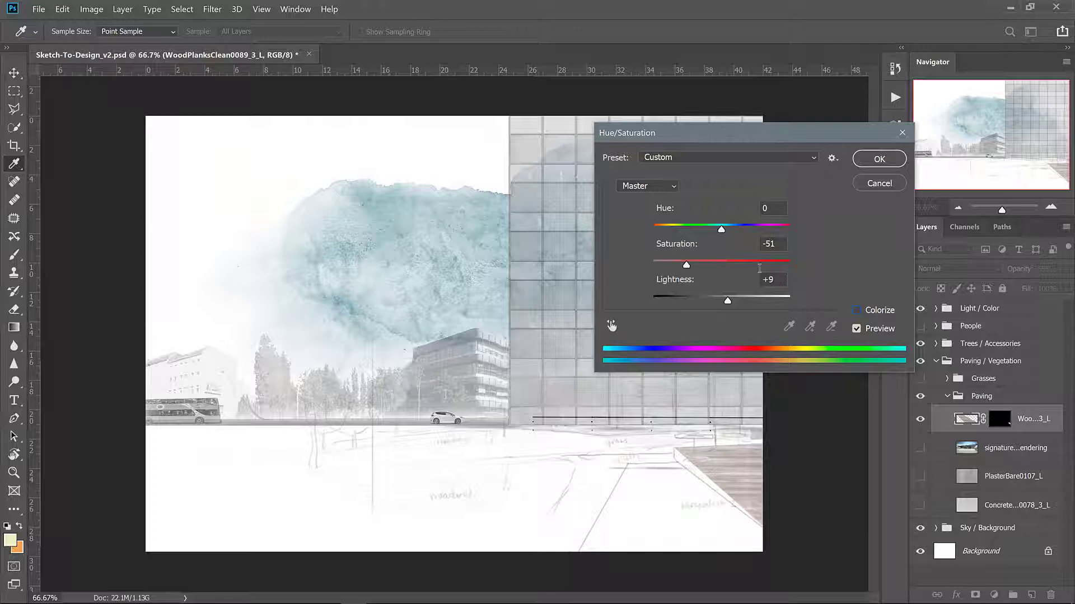
pyautogui.moveTo(687, 265); pyautogui.dragTo(701, 264)
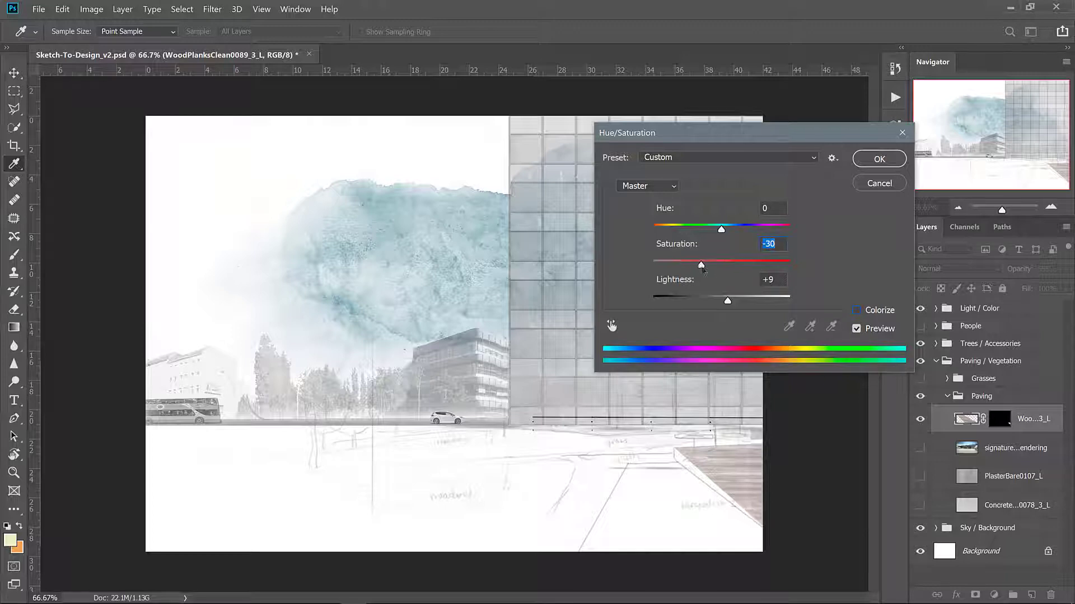
pyautogui.click(877, 160)
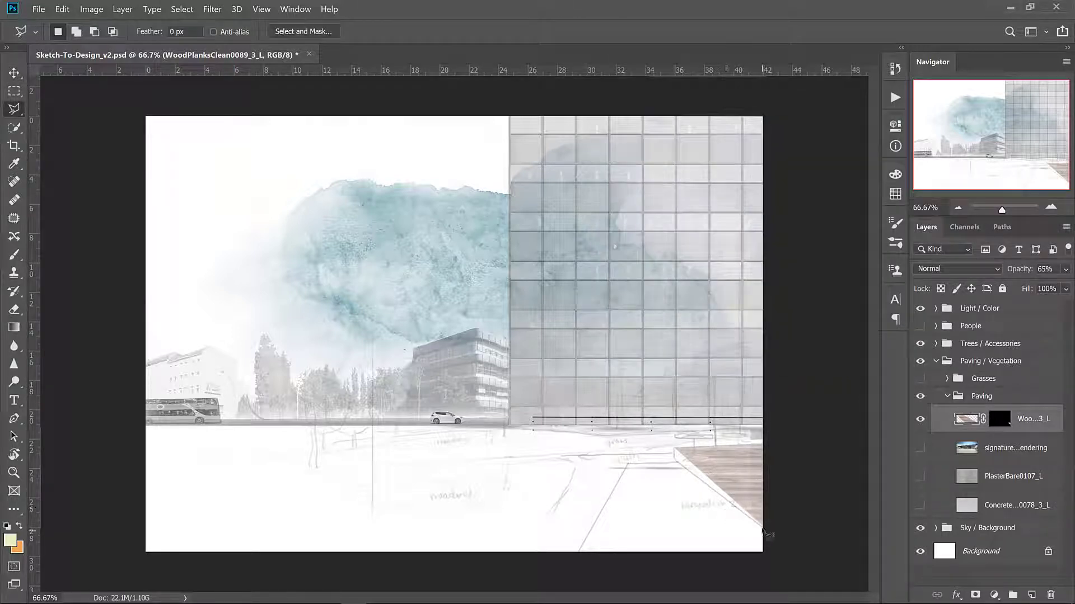
# Add a new layer above the wood deck named 'F_Deck Edge'
pyautogui.press('l')
pyautogui.click(1029, 594)
pyautogui.doubleClick(995, 419)
pyautogui.write('F')
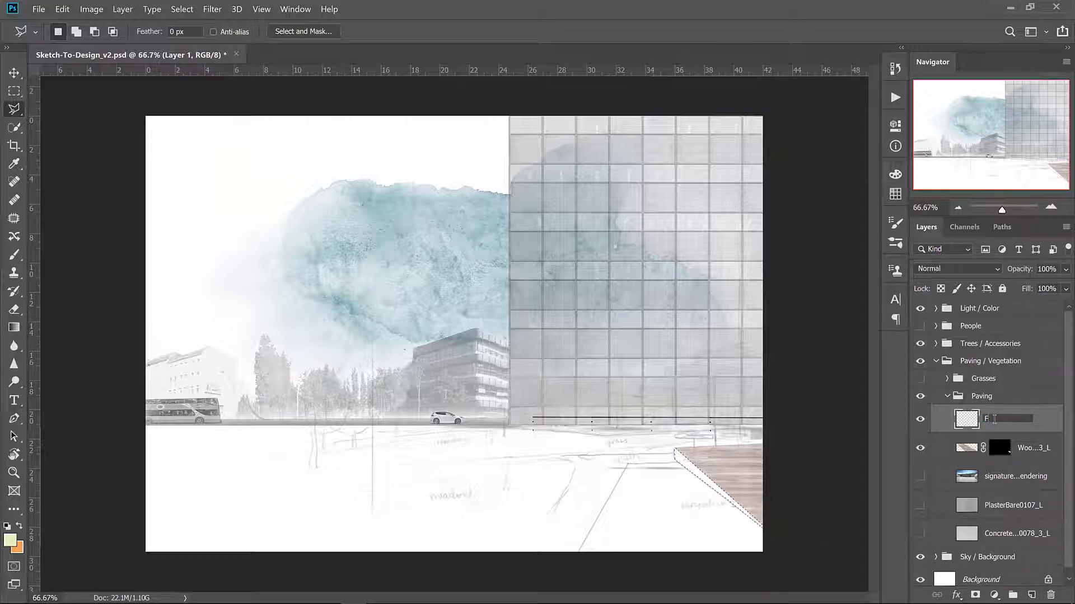
pyautogui.write('_Deck Edge')
pyautogui.press('Return')
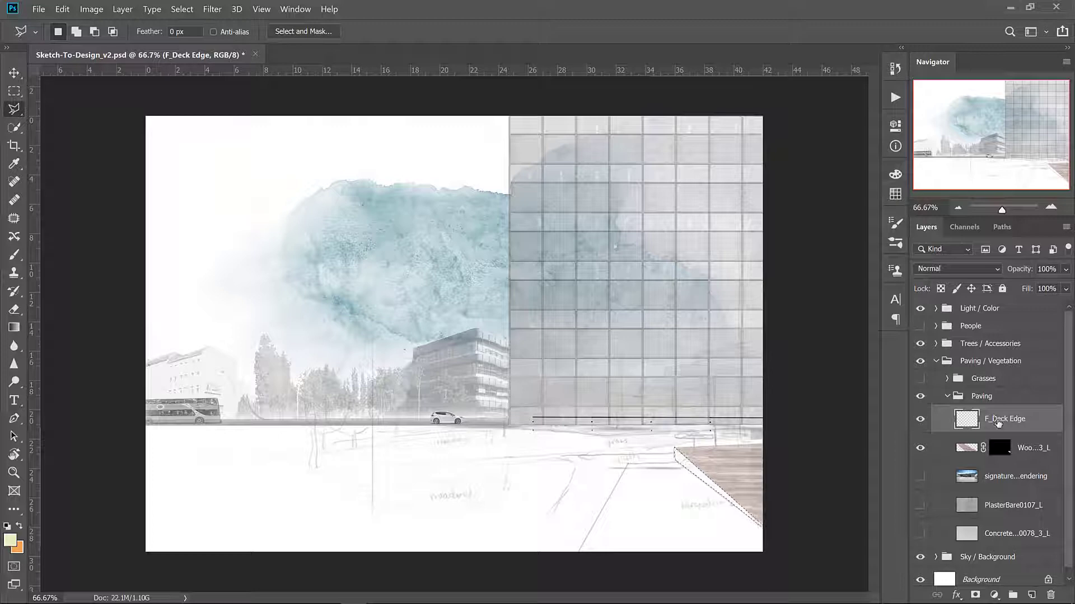
# Fill the deck-edge selection with 50% Gray
pyautogui.hotkey('shift', 'F5')
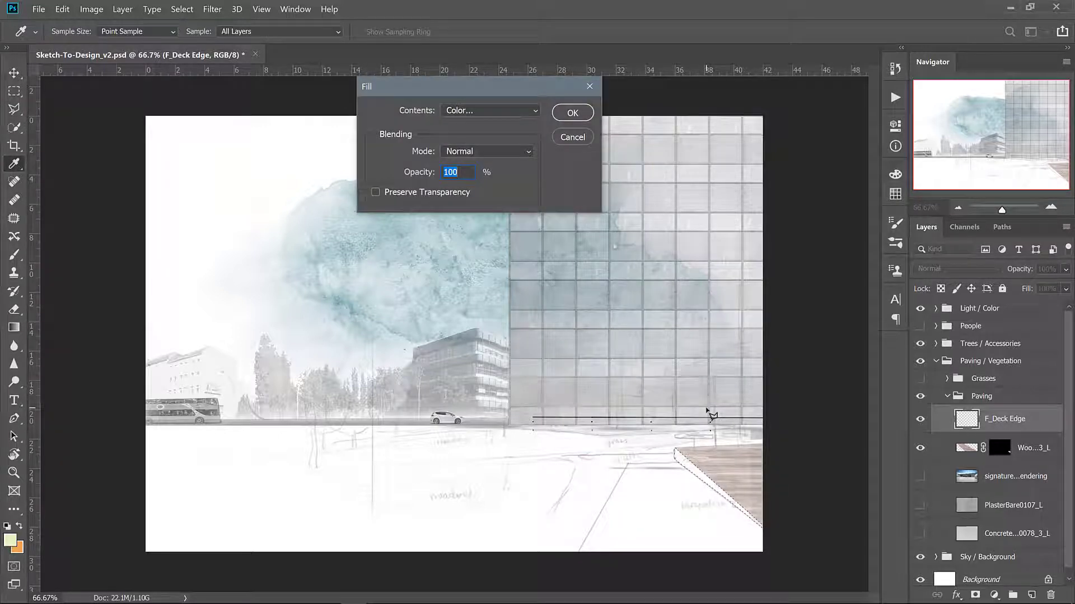
pyautogui.click(531, 111)
pyautogui.click(480, 230)
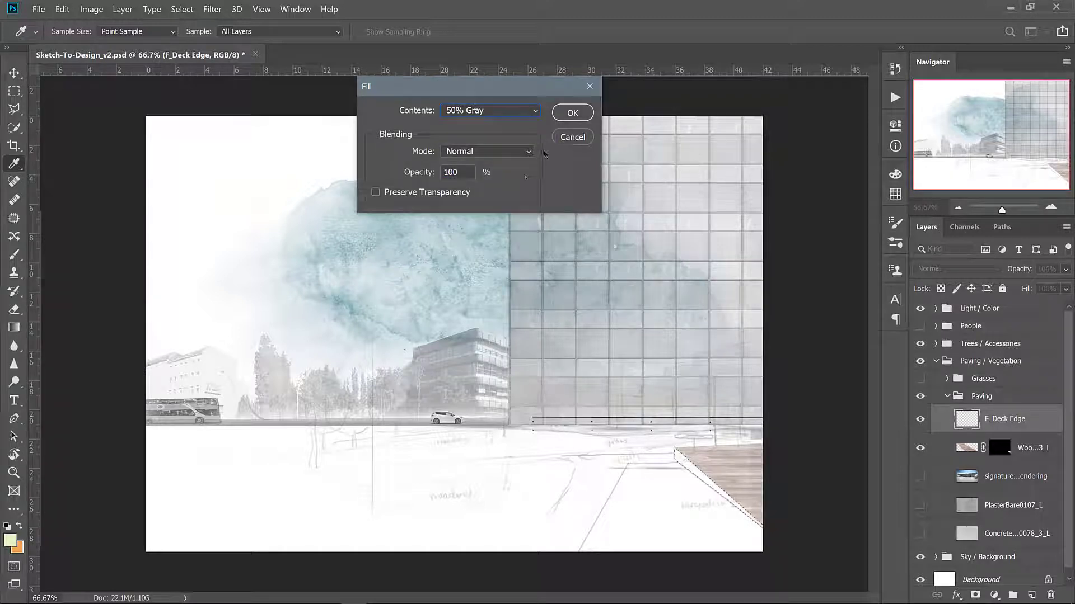
pyautogui.click(572, 112)
pyautogui.press('l')
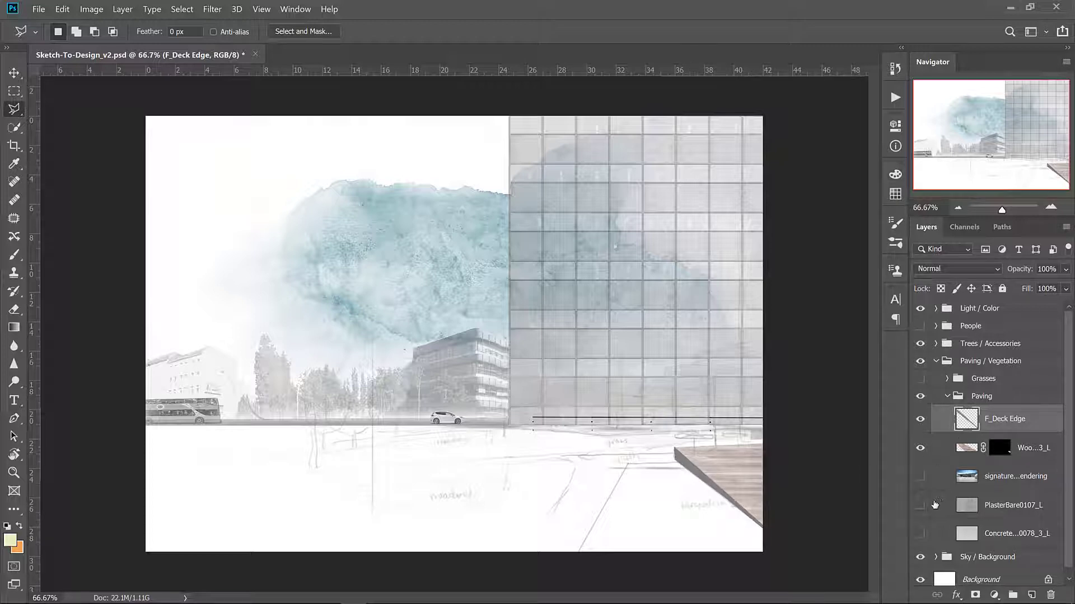
# Show PlasterBare0107_L, duplicate it, and shrink the copy to about a third
pyautogui.click(920, 506)
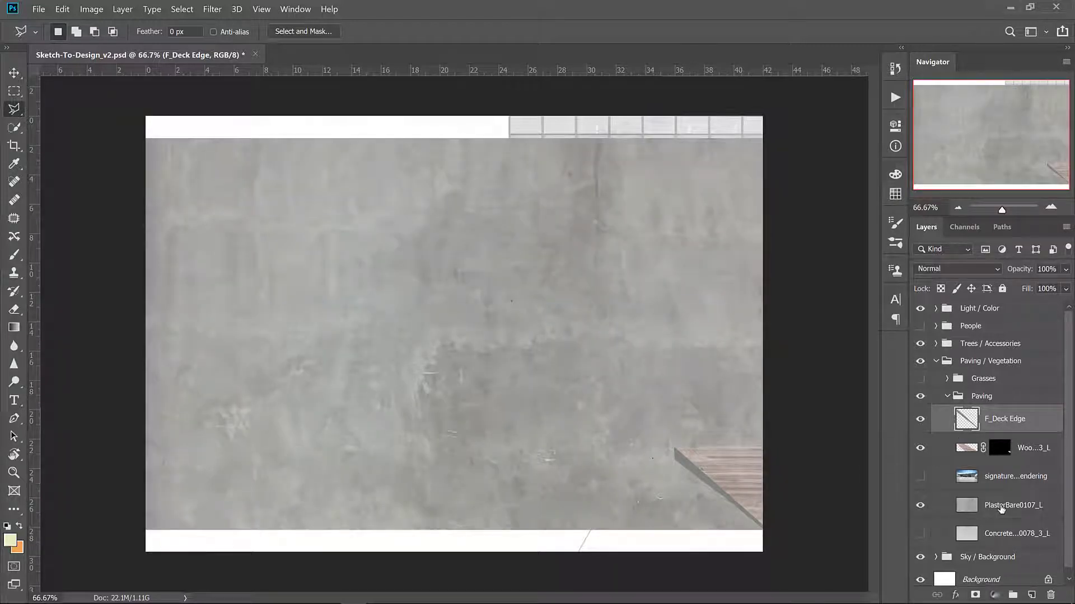
pyautogui.click(1001, 507)
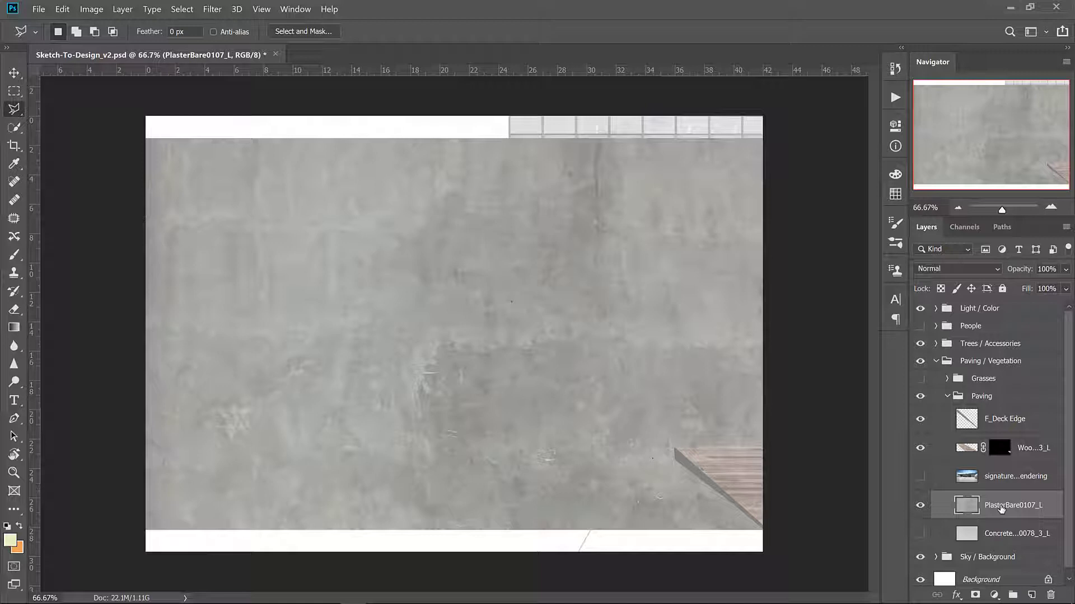
pyautogui.hotkey('ctrl', 'j')
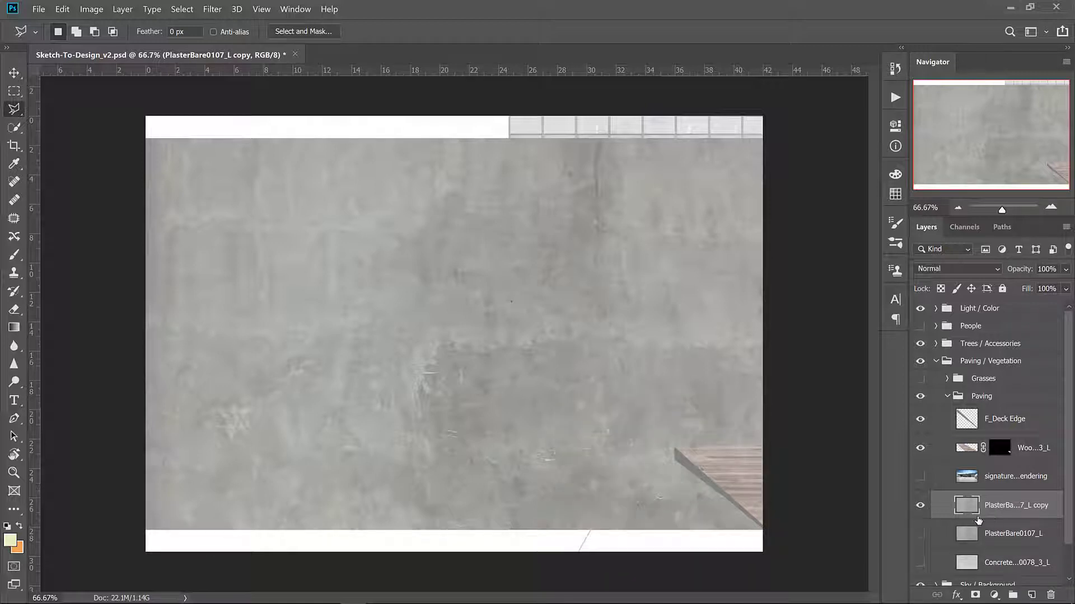
pyautogui.hotkey('ctrl', 't')
pyautogui.moveTo(760, 140); pyautogui.dragTo(787, 405)
pyautogui.press('Return')
# Distort the plaster copy into a wall receding toward the building and stack it above F_Deck Edge
pyautogui.click(62, 9)
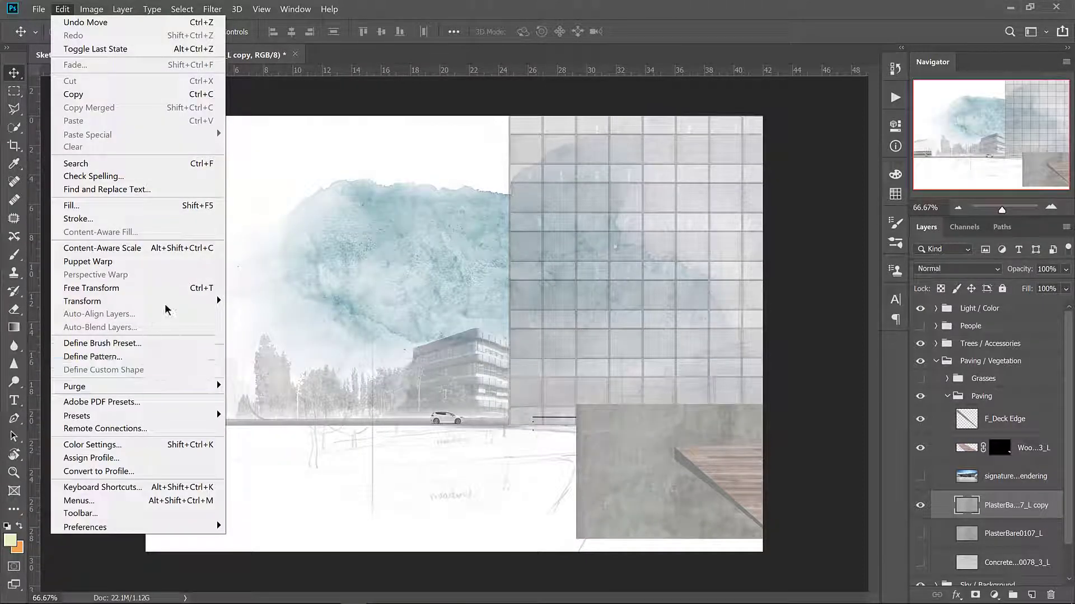
pyautogui.moveTo(168, 302)
pyautogui.click(251, 358)
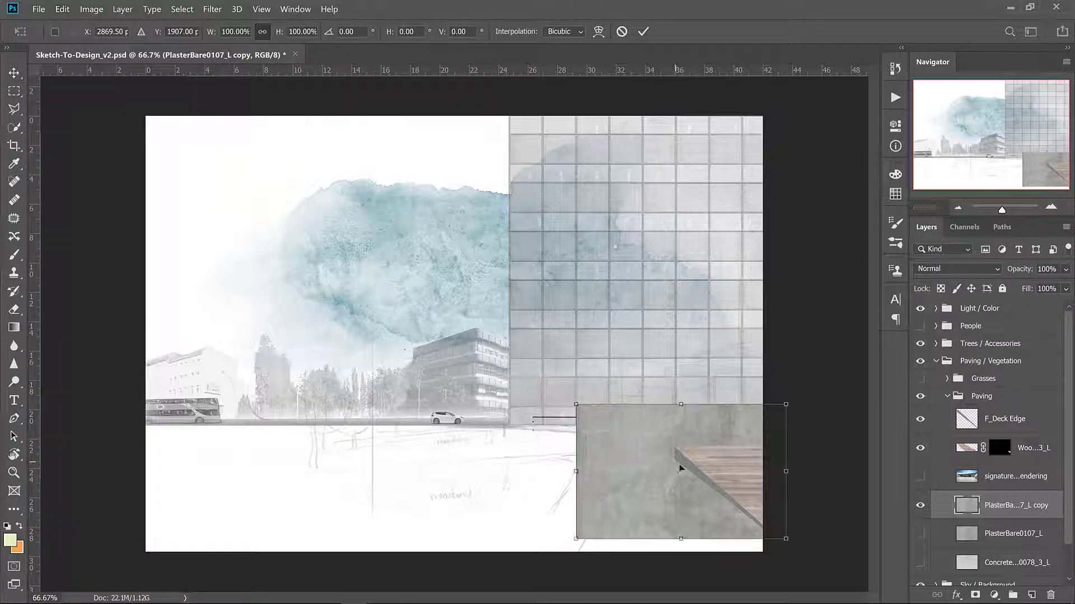
pyautogui.moveTo(588, 472); pyautogui.dragTo(641, 391)
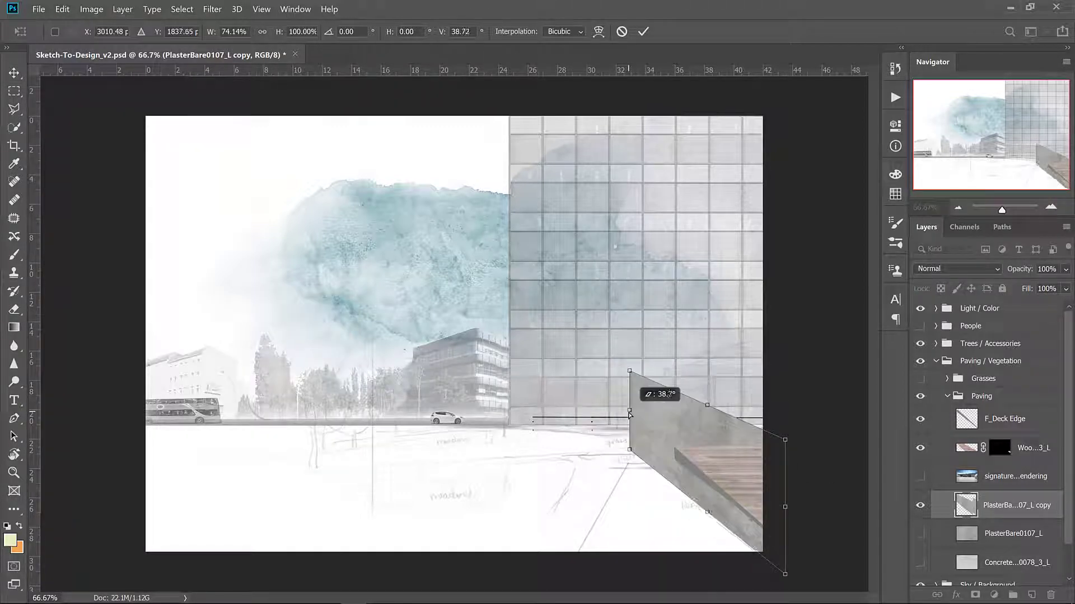
pyautogui.press('Return')
pyautogui.moveTo(1001, 423); pyautogui.dragTo(999, 410)
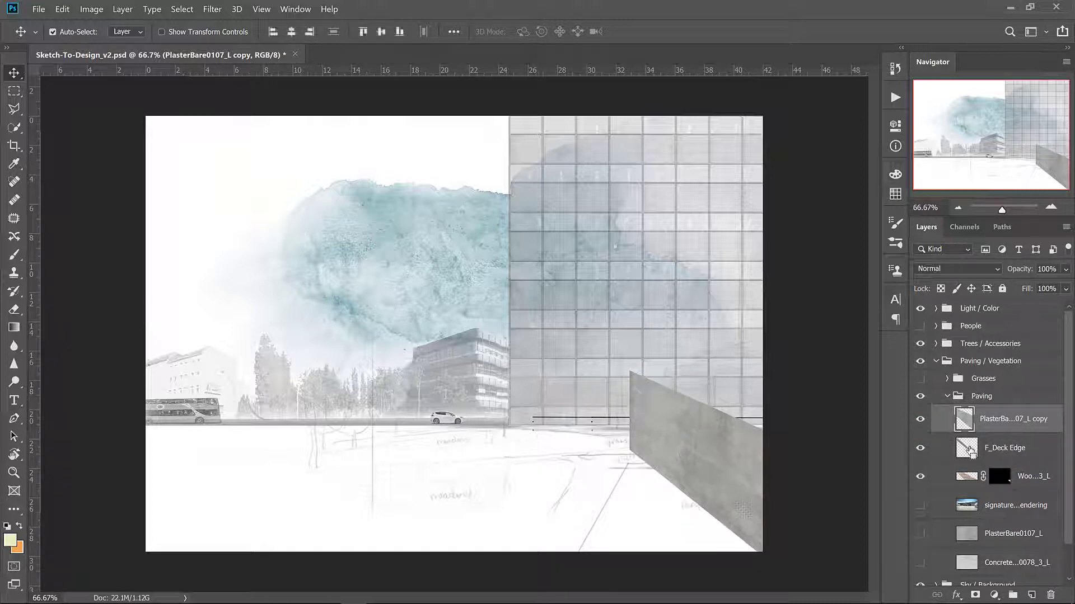
# Give the plaster wall a black layer mask, 65% opacity and Overlay blend mode
pyautogui.press('ctrl')
pyautogui.keyDown('alt'); pyautogui.click(975, 596); pyautogui.keyUp('alt')
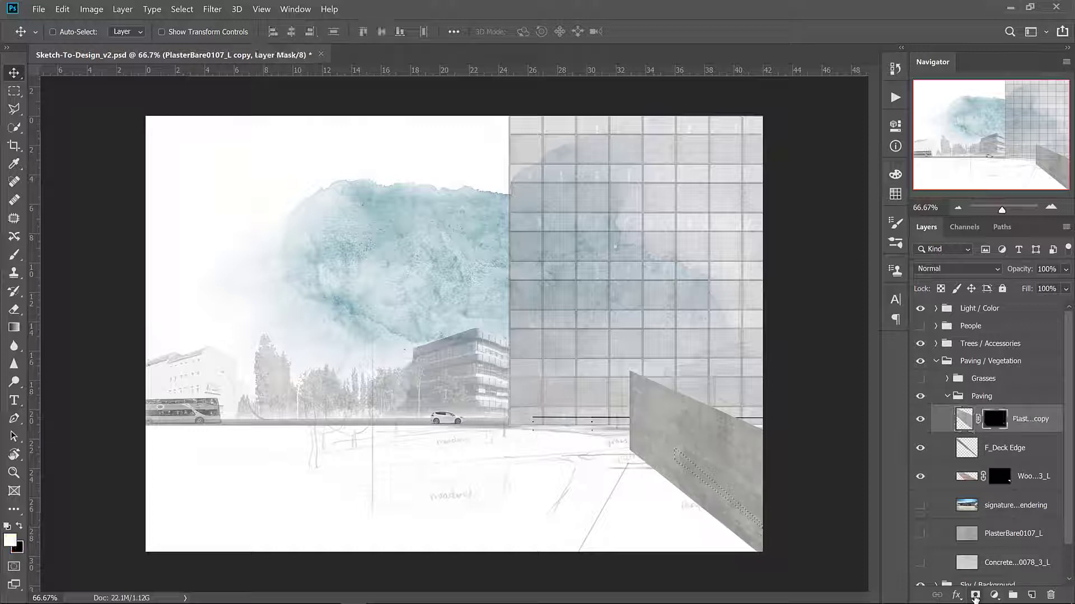
pyautogui.write('65')
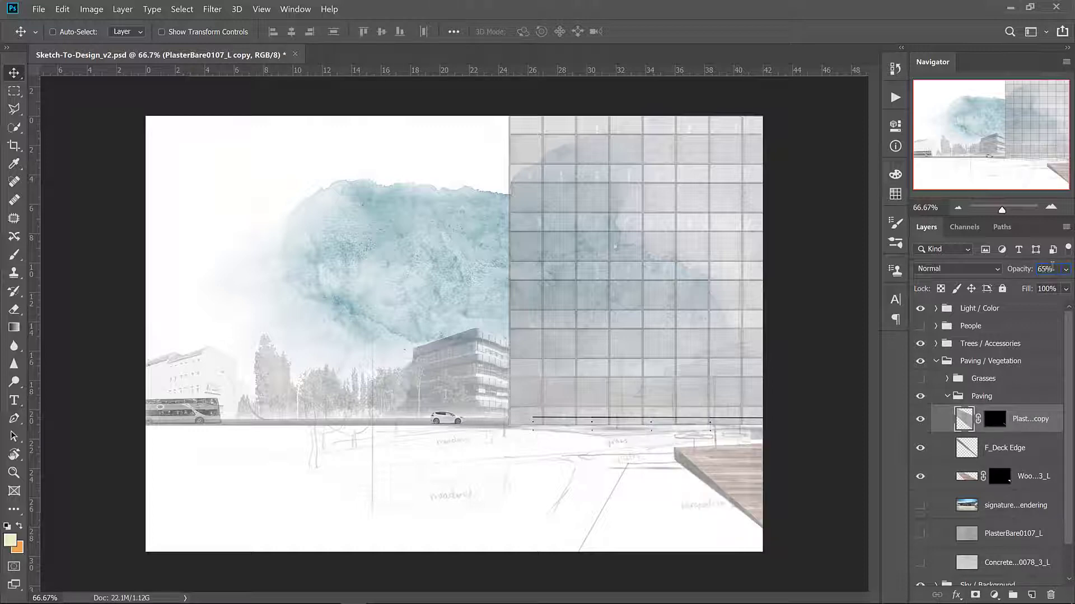
pyautogui.click(976, 269)
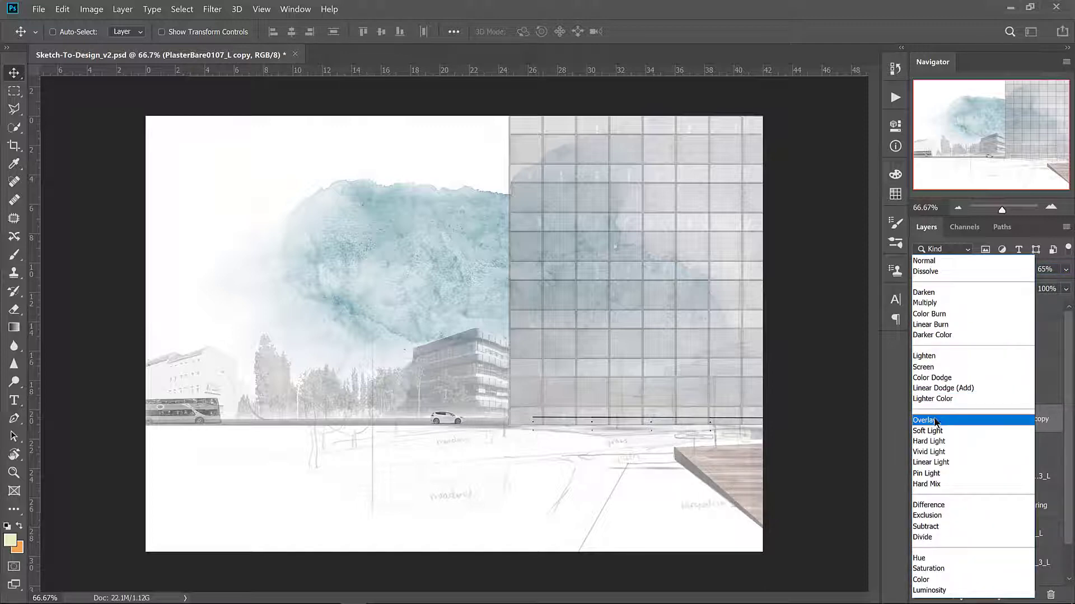
pyautogui.click(938, 420)
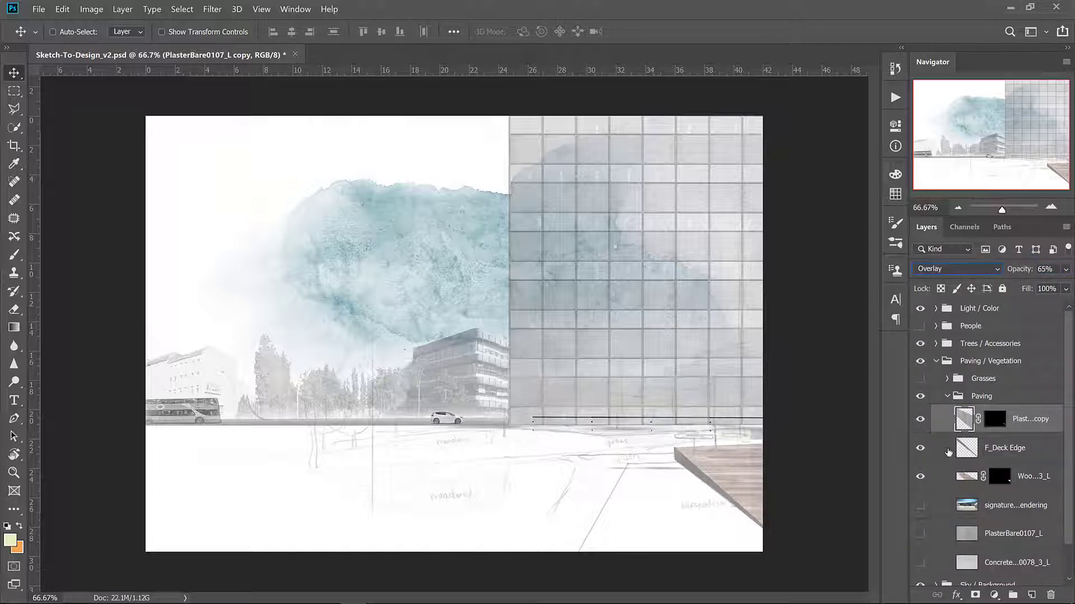
# Group the plaster wall, F_Deck Edge and WoodPlanks into a collapsed group named 'Deck'
pyautogui.click(997, 452)
pyautogui.click(1044, 269)
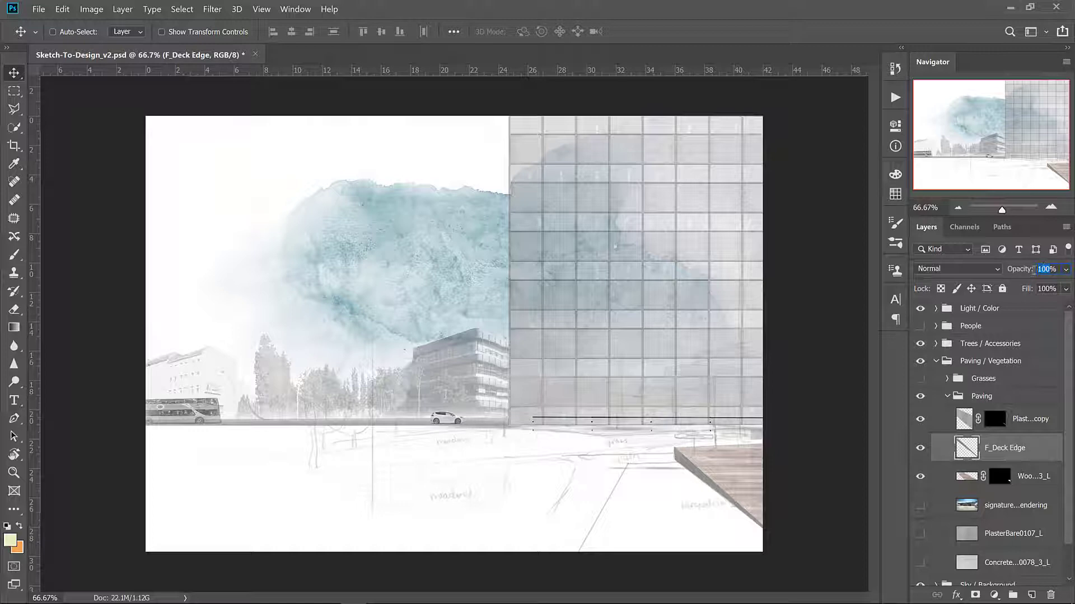
pyautogui.hotkey('ctrl', 'g')
pyautogui.doubleClick(989, 414)
pyautogui.write('Deck')
pyautogui.press('Return')
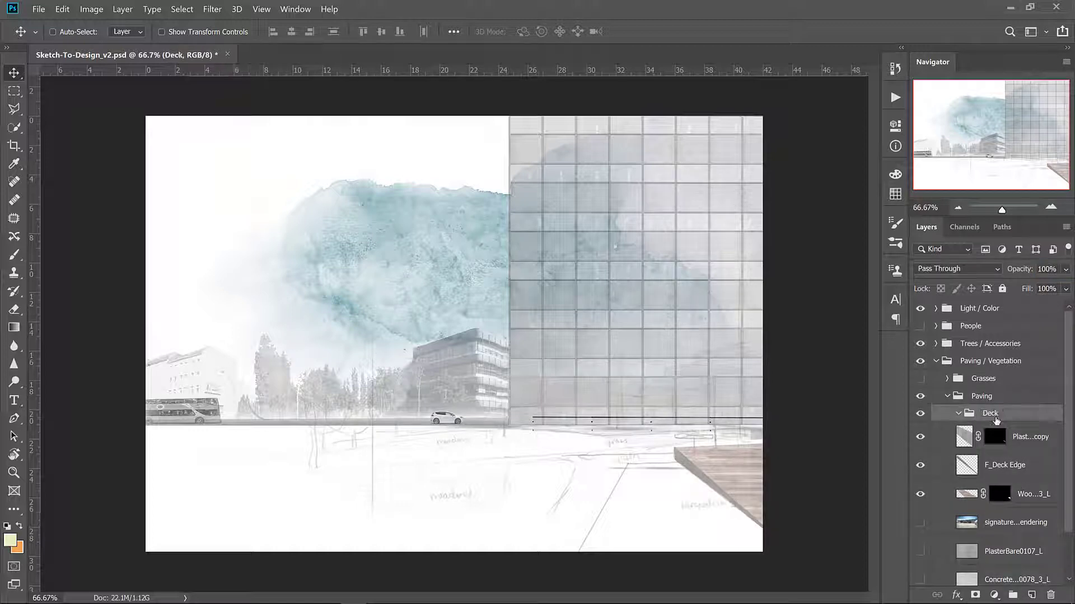
pyautogui.click(958, 413)
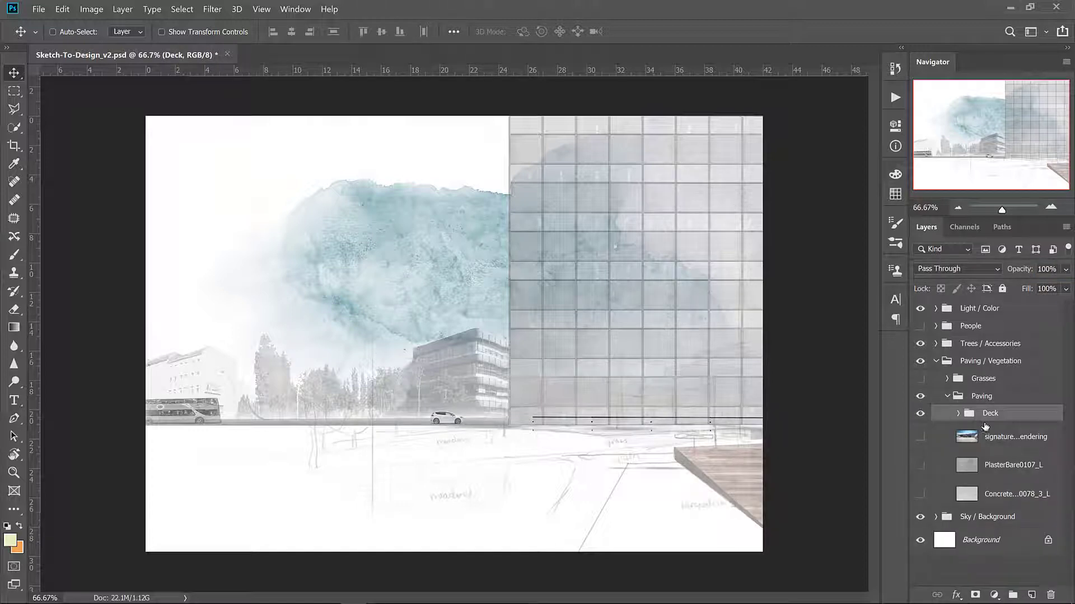
pyautogui.moveTo(743, 488); pyautogui.dragTo(708, 460)
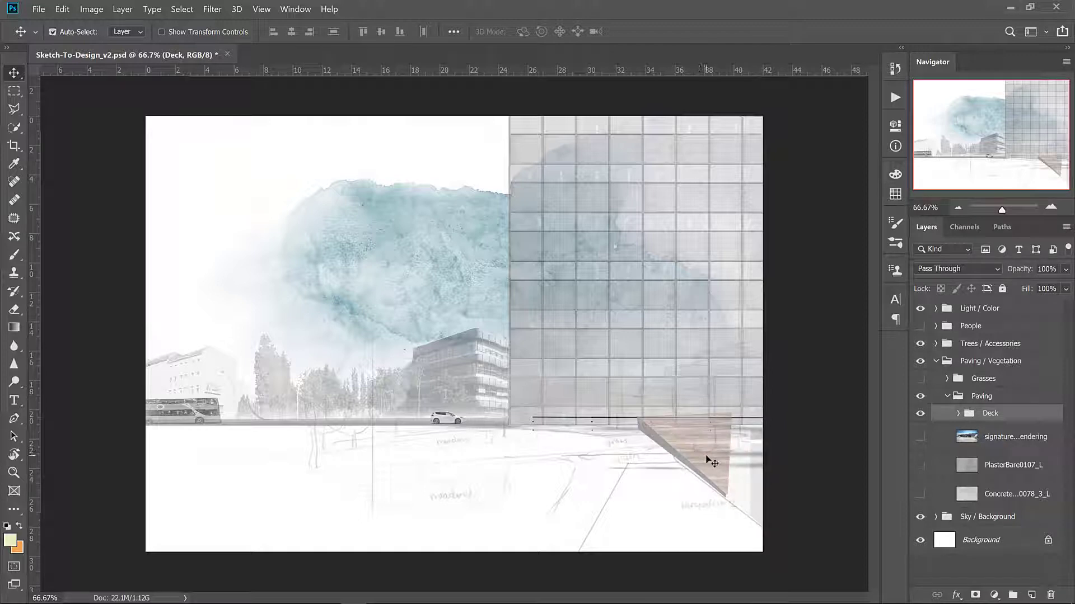
pyautogui.hotkey('ctrl', 'z')
pyautogui.click(923, 437)
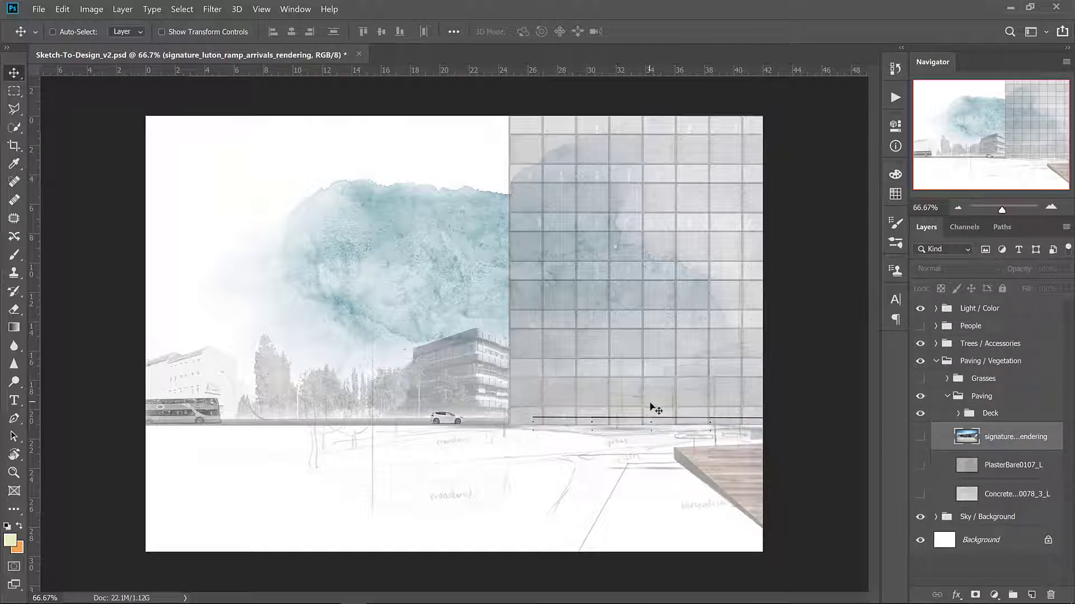
# Show the airport rendering and lasso-delete its sky and building, keeping only the paved apron
pyautogui.click(921, 442)
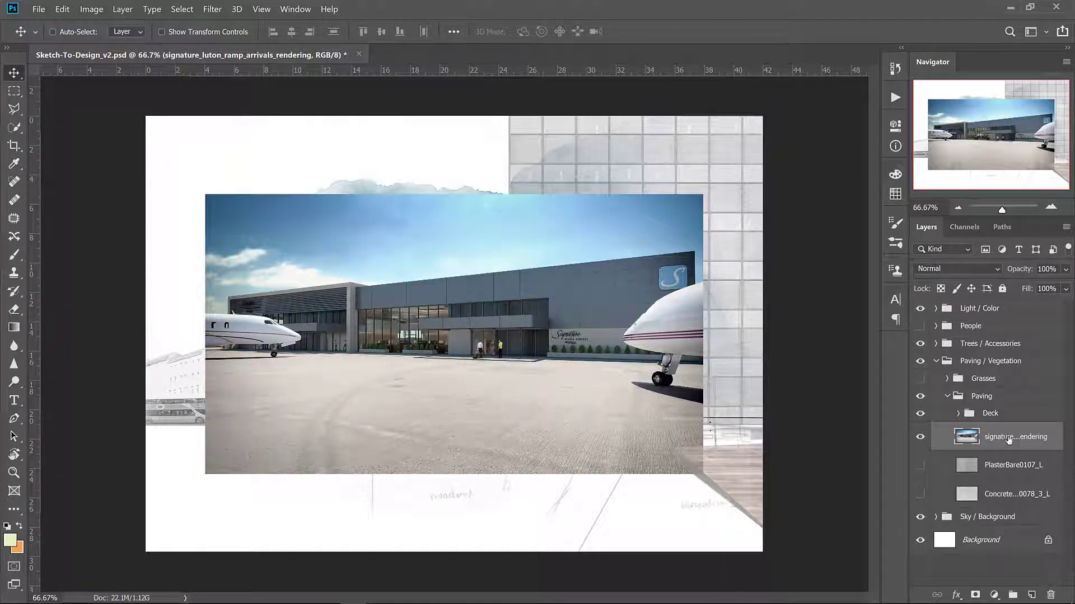
pyautogui.moveTo(621, 417); pyautogui.dragTo(624, 420)
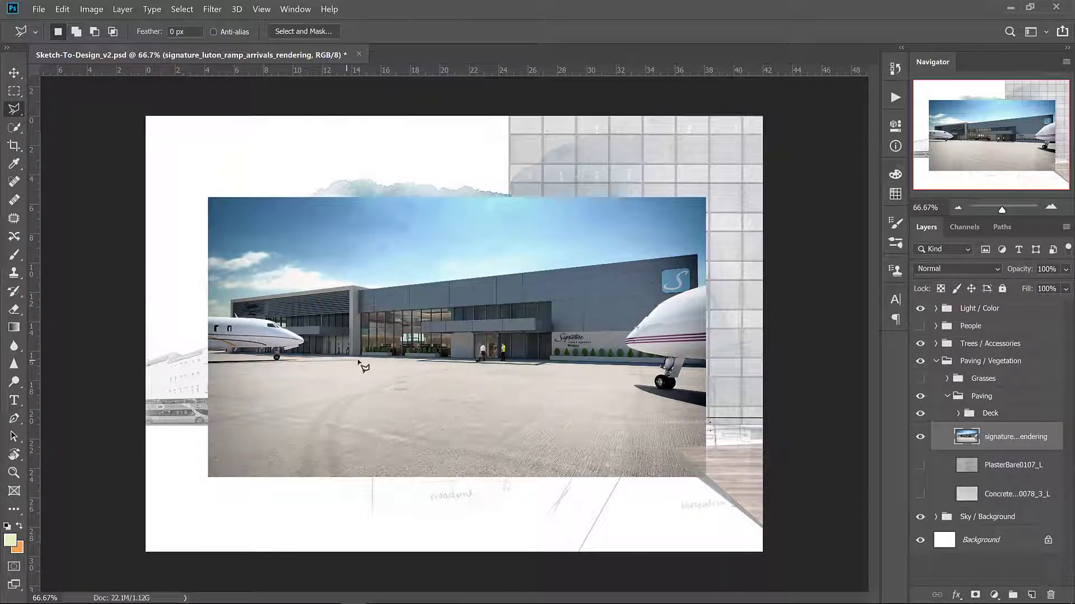
pyautogui.press('l')
pyautogui.moveTo(358, 363)
pyautogui.mouseDown()
pyautogui.moveTo(588, 377)
pyautogui.moveTo(632, 392)
pyautogui.moveTo(732, 197)
pyautogui.moveTo(208, 192)
pyautogui.mouseUp()
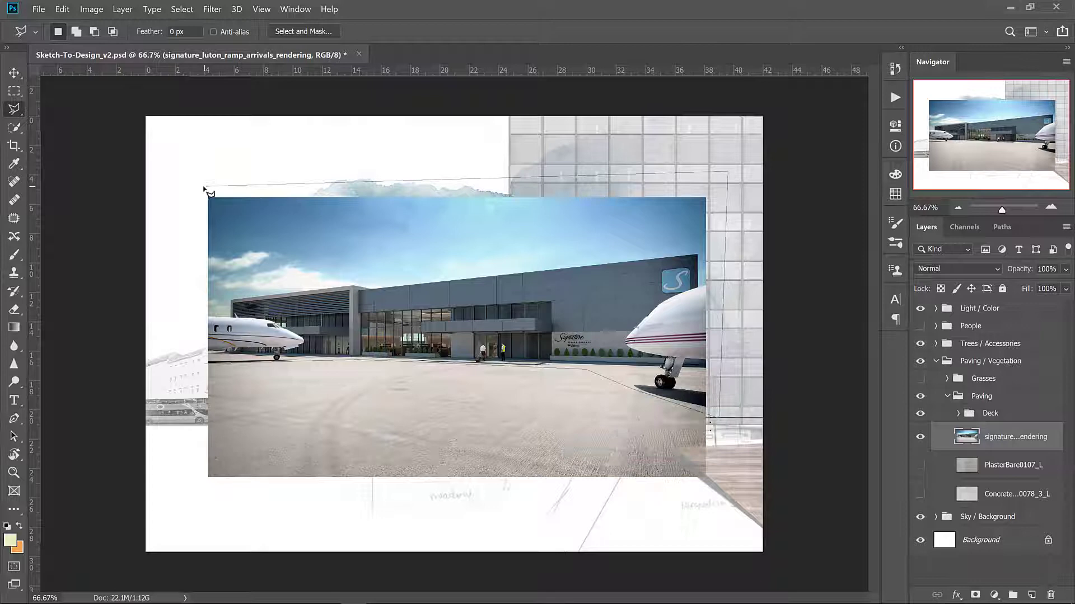
pyautogui.press('Delete')
pyautogui.hotkey('ctrl', 'd')
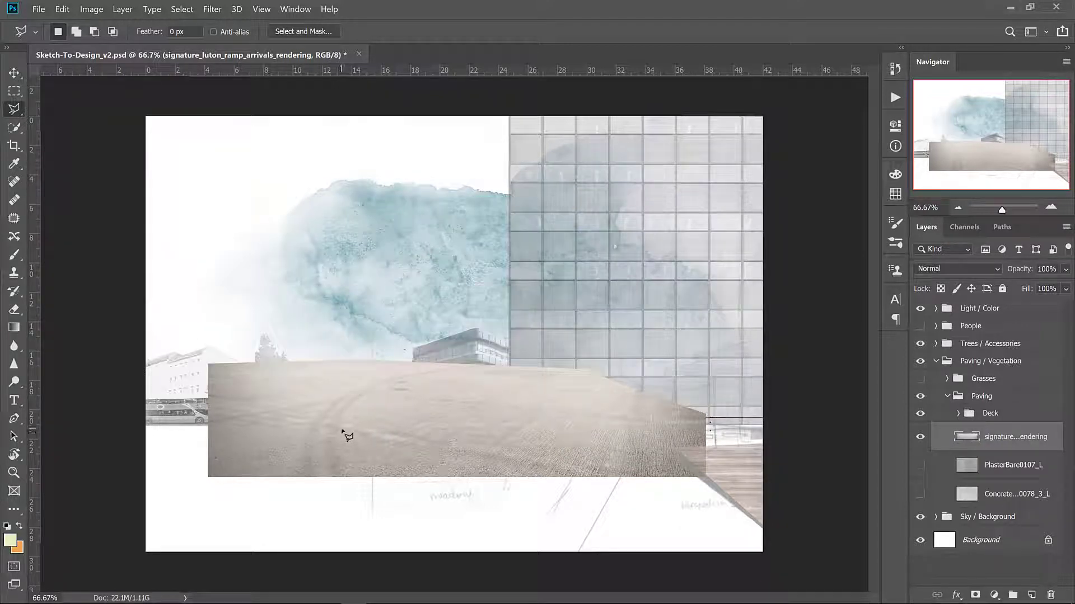
pyautogui.press('v')
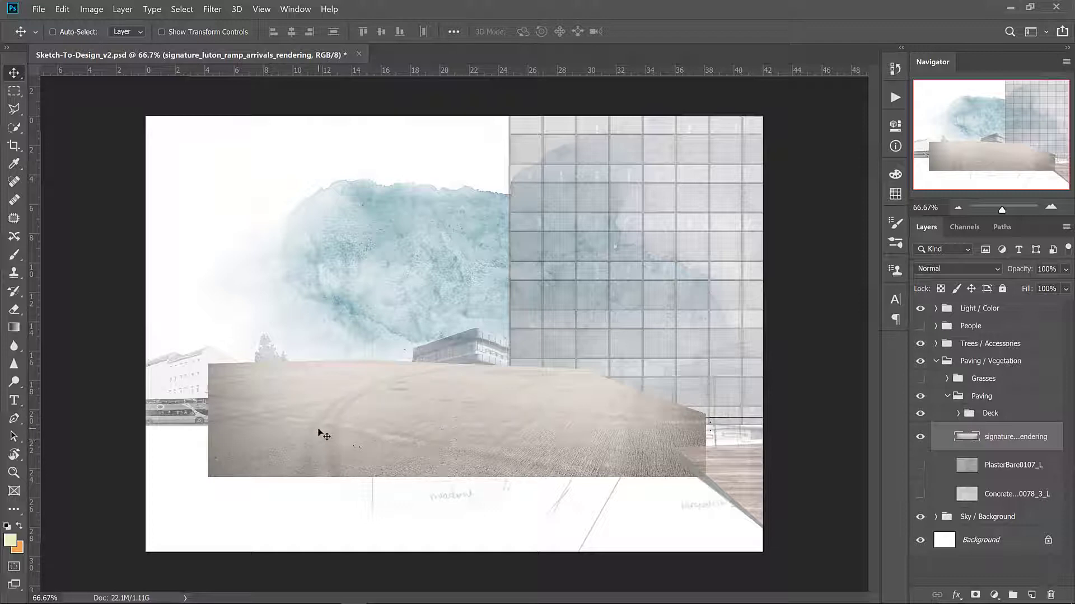
# Spot-heal the marks and a streak on the plaza ground of the paving render
pyautogui.click(13, 180)
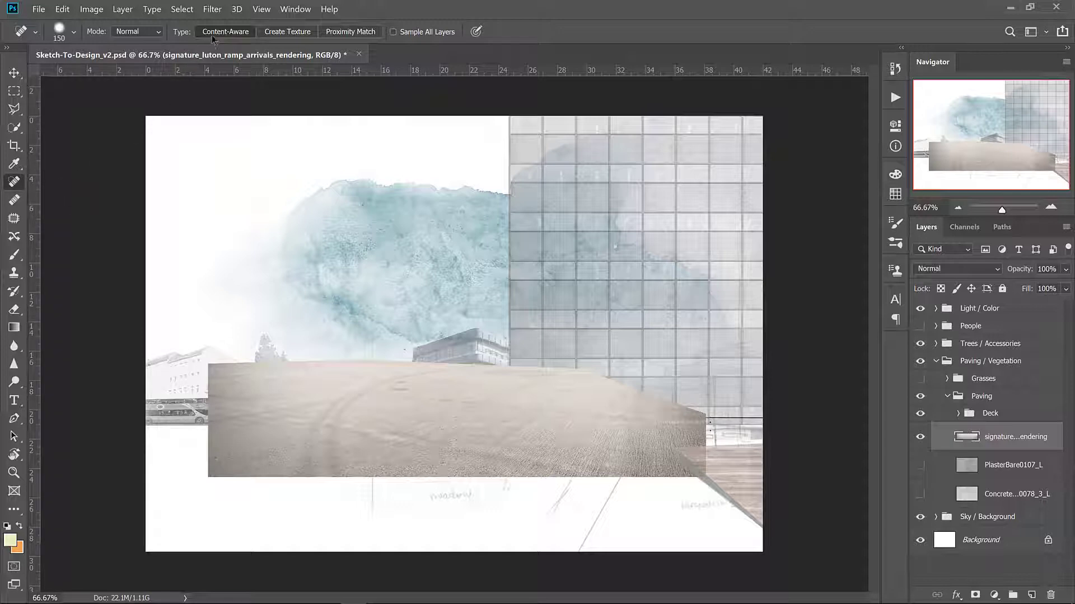
pyautogui.click(258, 414)
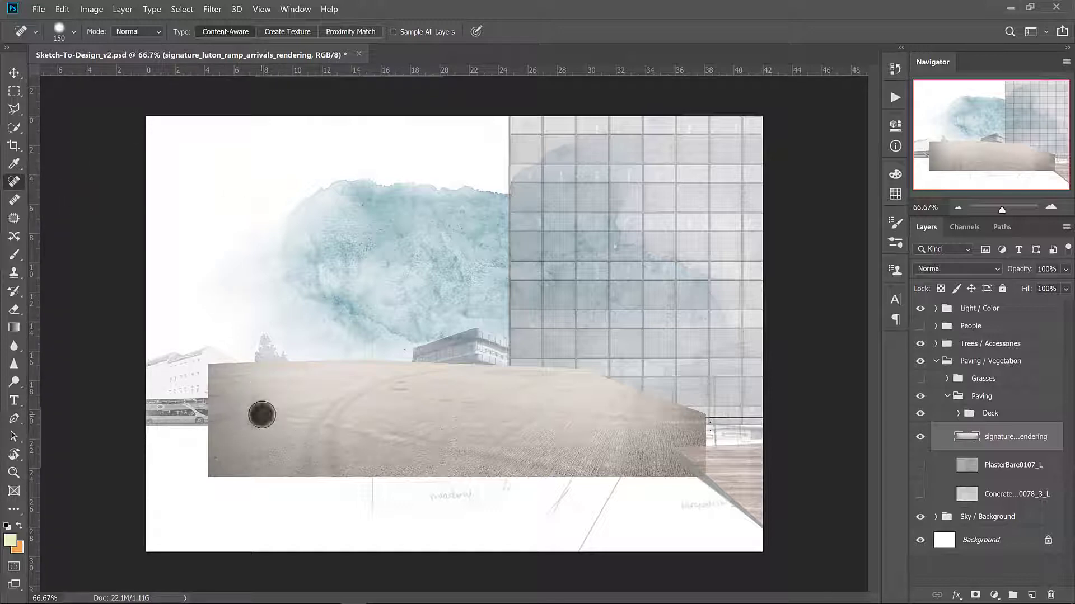
pyautogui.click(285, 419)
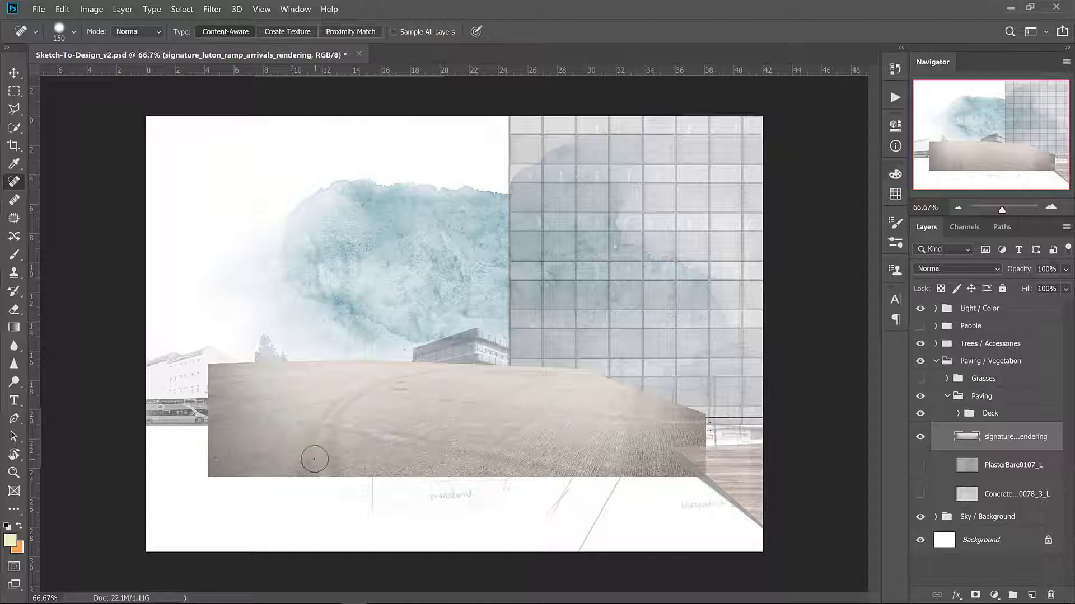
pyautogui.moveTo(311, 459)
pyautogui.mouseDown()
pyautogui.moveTo(331, 397)
pyautogui.moveTo(335, 421)
pyautogui.moveTo(343, 405)
pyautogui.moveTo(321, 424)
pyautogui.mouseUp()
pyautogui.click(304, 416)
# With a smaller brush, heal the remaining streaks and dark spots, then duplicate the paving render layer
pyautogui.press('[')
pyautogui.press('[')
pyautogui.press('[')
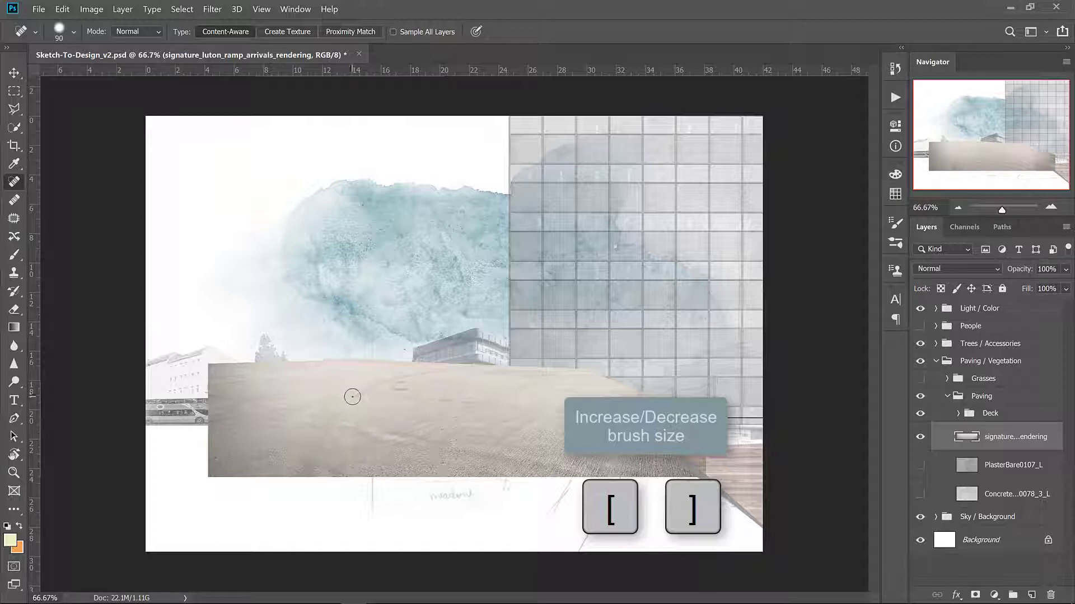
pyautogui.click(402, 386)
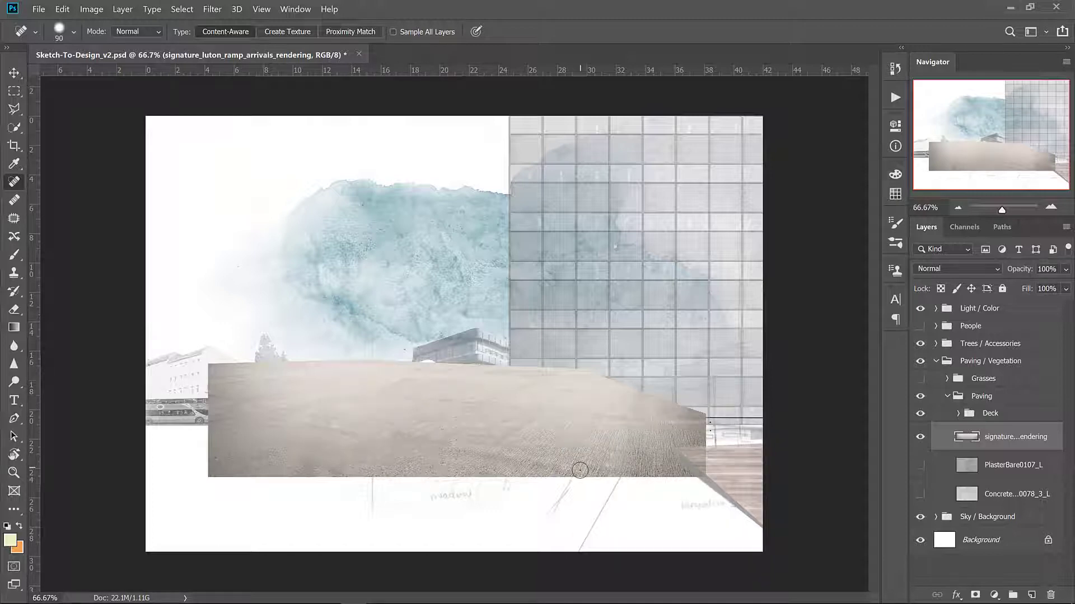
pyautogui.moveTo(580, 470); pyautogui.dragTo(501, 450)
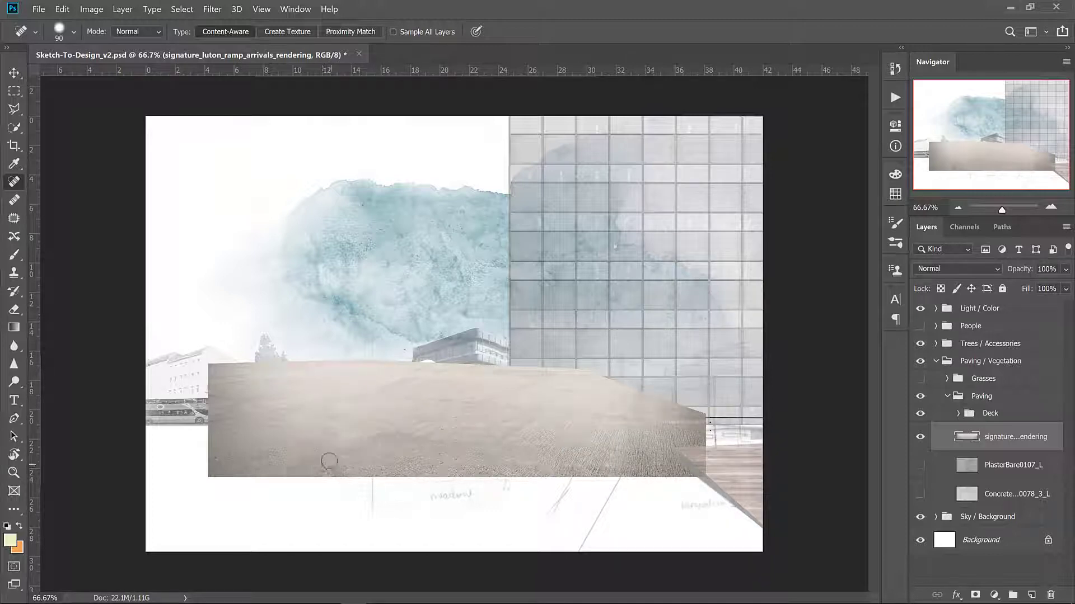
pyautogui.click(326, 431)
pyautogui.press('v')
pyautogui.hotkey('ctrl', 'j')
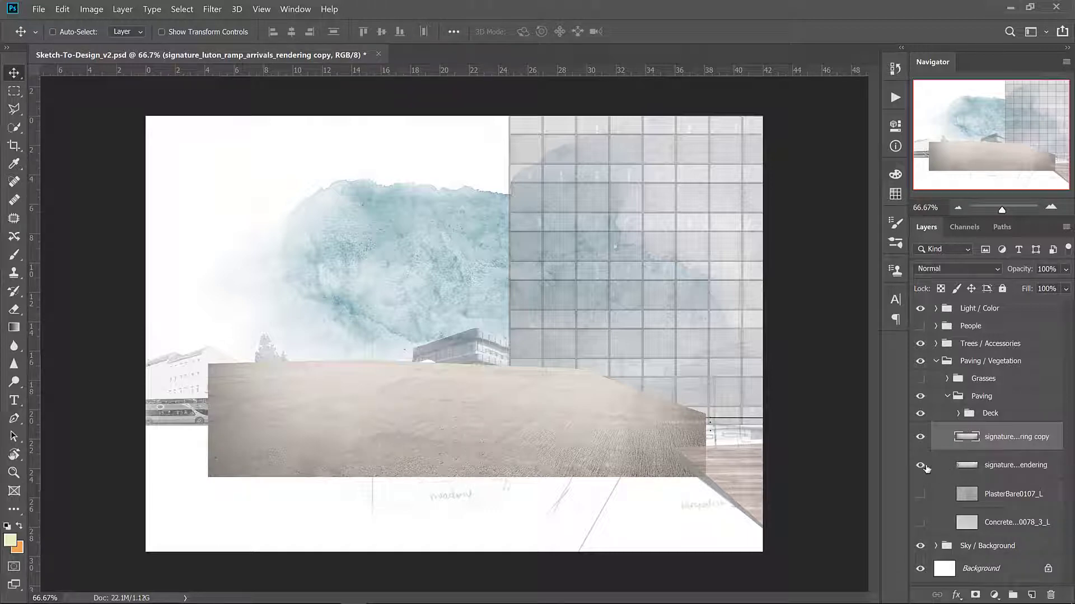
# Set the render copy to 65% opacity, scale it to about half, and move it into place
pyautogui.click(1045, 269)
pyautogui.write('65')
pyautogui.press('Return')
pyautogui.moveTo(516, 422); pyautogui.dragTo(524, 427)
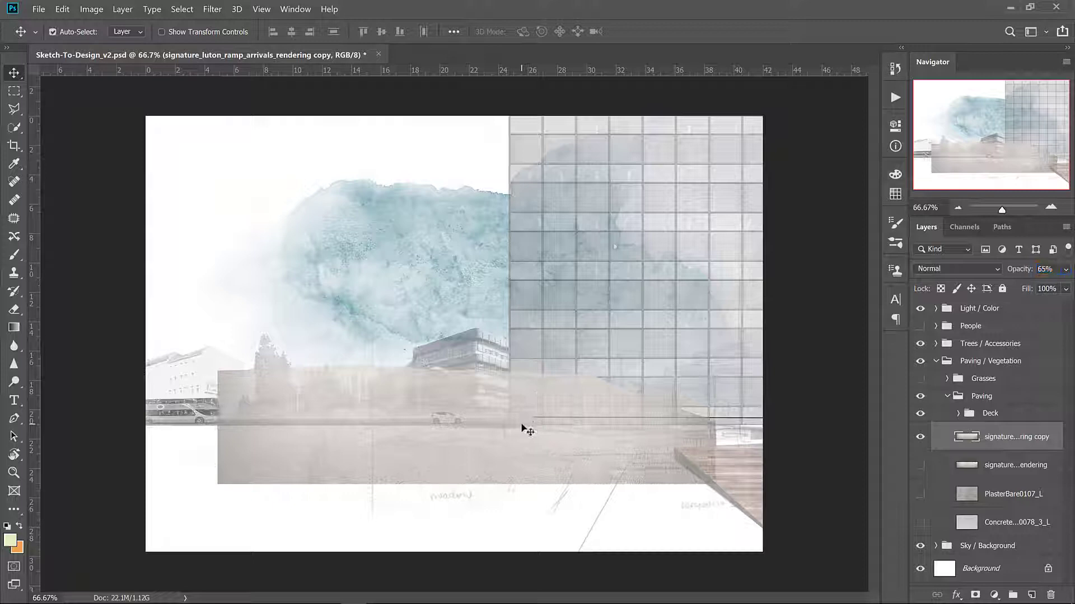
pyautogui.hotkey('ctrl', 't')
pyautogui.moveTo(218, 483); pyautogui.dragTo(454, 433)
pyautogui.press('Return')
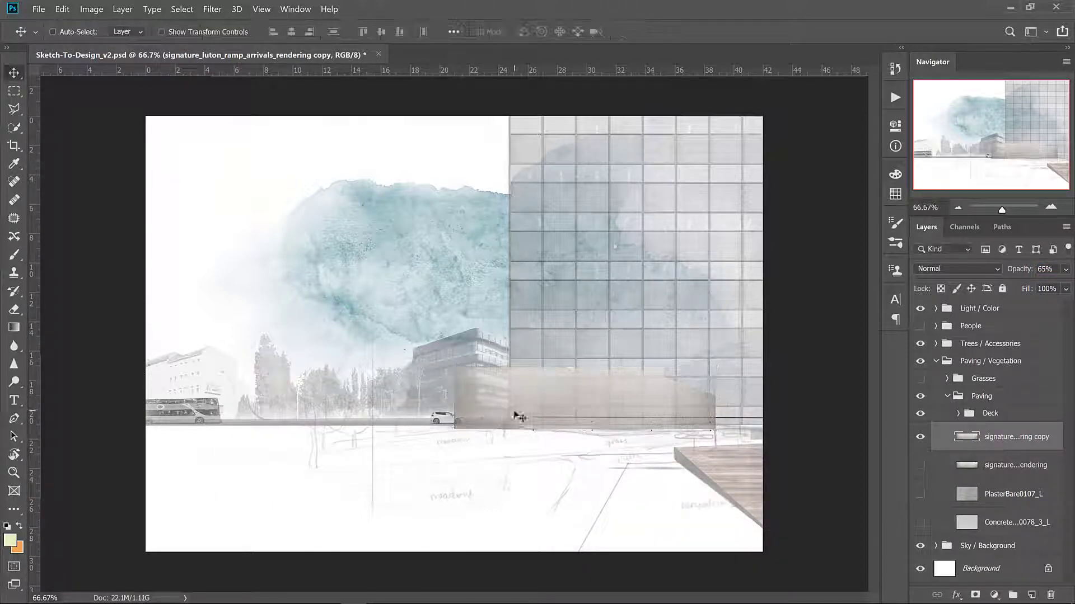
pyautogui.moveTo(528, 409); pyautogui.dragTo(580, 433)
# Mask the render copy to a polygonal strip beneath the glass building and touch up with the Brush
pyautogui.press('l')
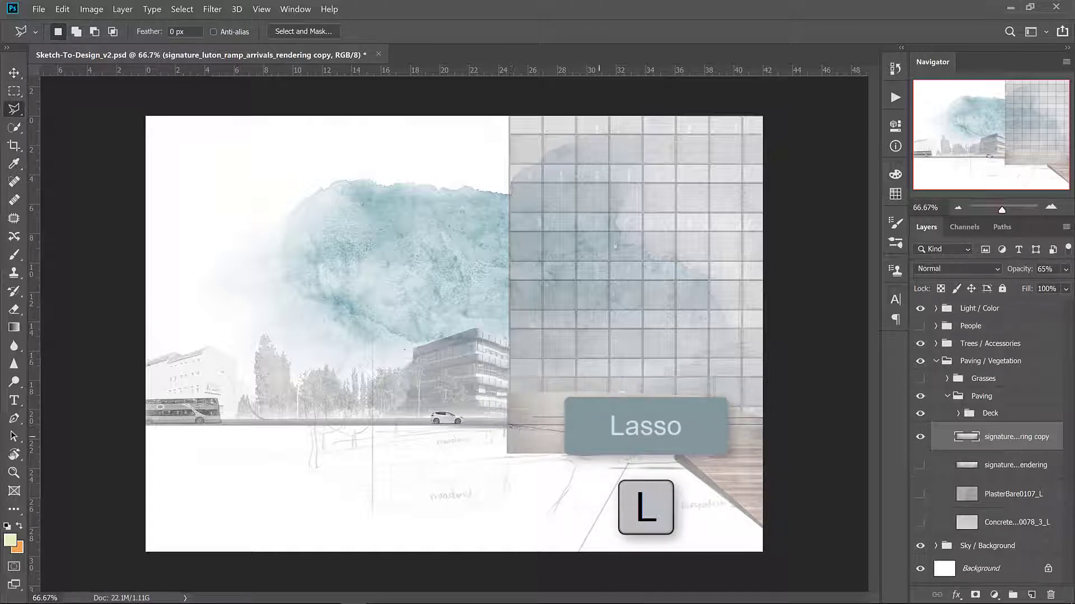
pyautogui.click(616, 435)
pyautogui.doubleClick(778, 438)
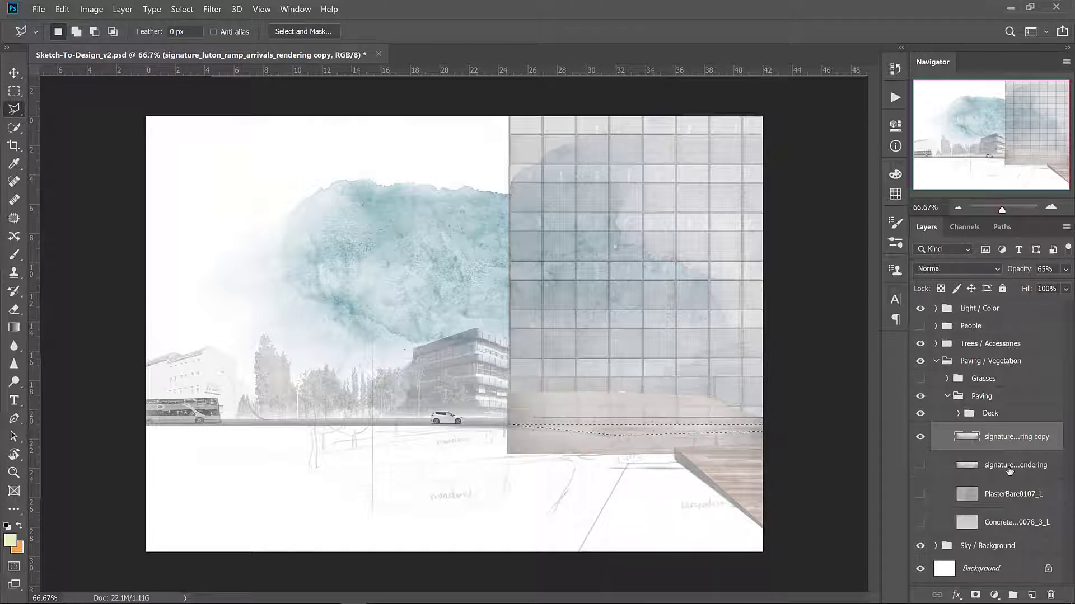
pyautogui.click(975, 595)
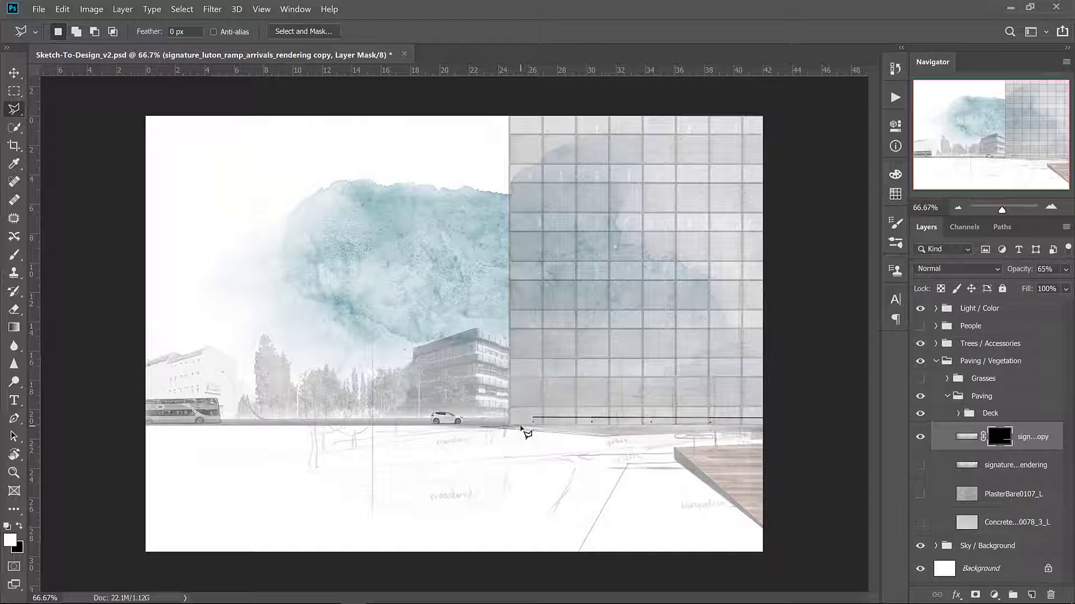
pyautogui.press('b')
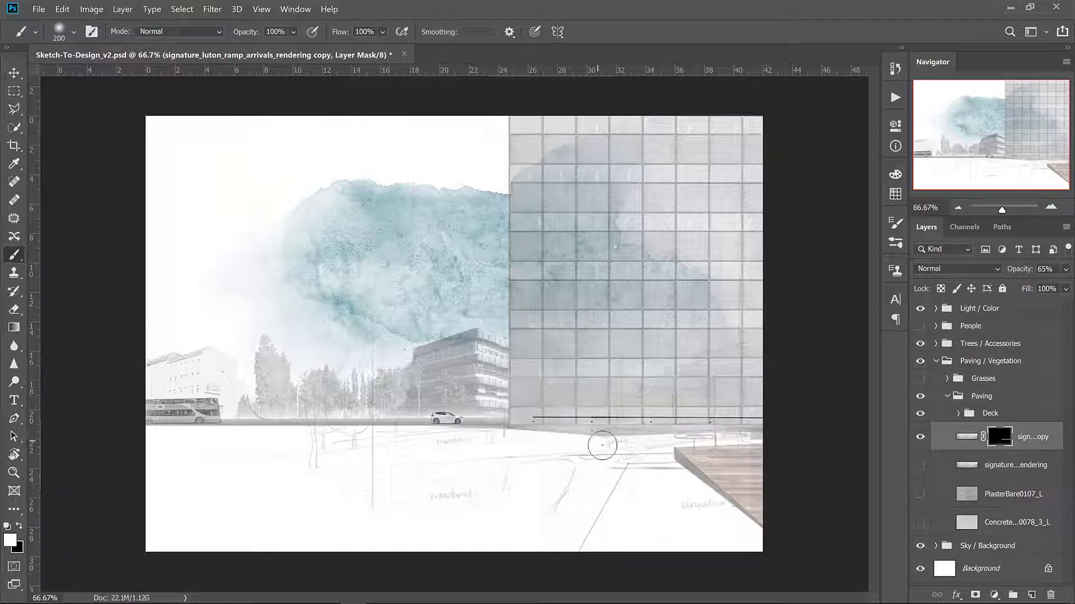
pyautogui.press('v')
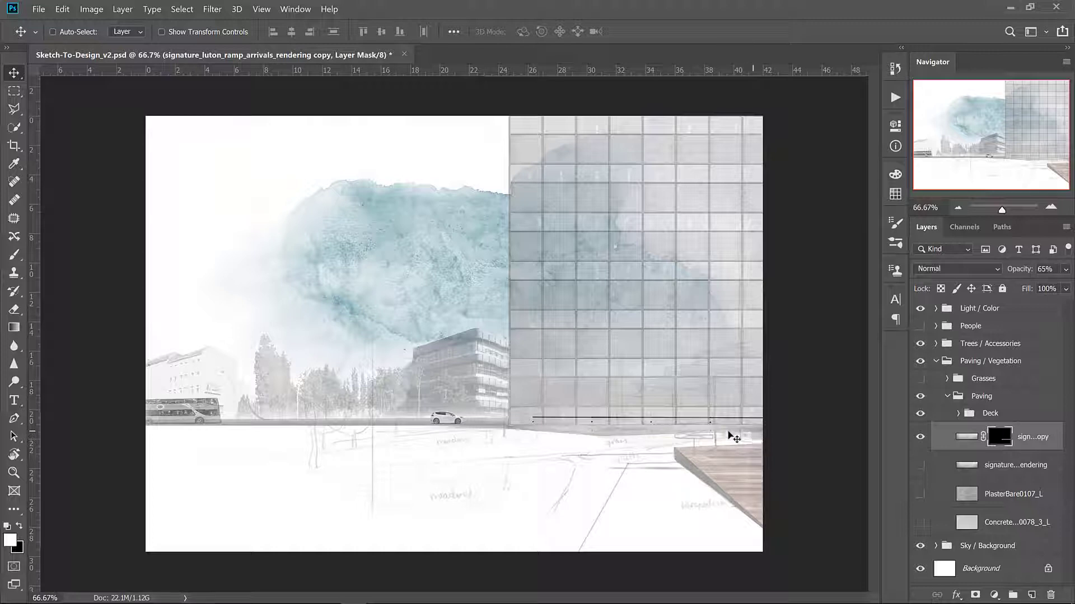
# Show the PlasterBare0107_L texture, shrink it to about 45%, and move it down slightly
pyautogui.click(920, 494)
pyautogui.click(1004, 507)
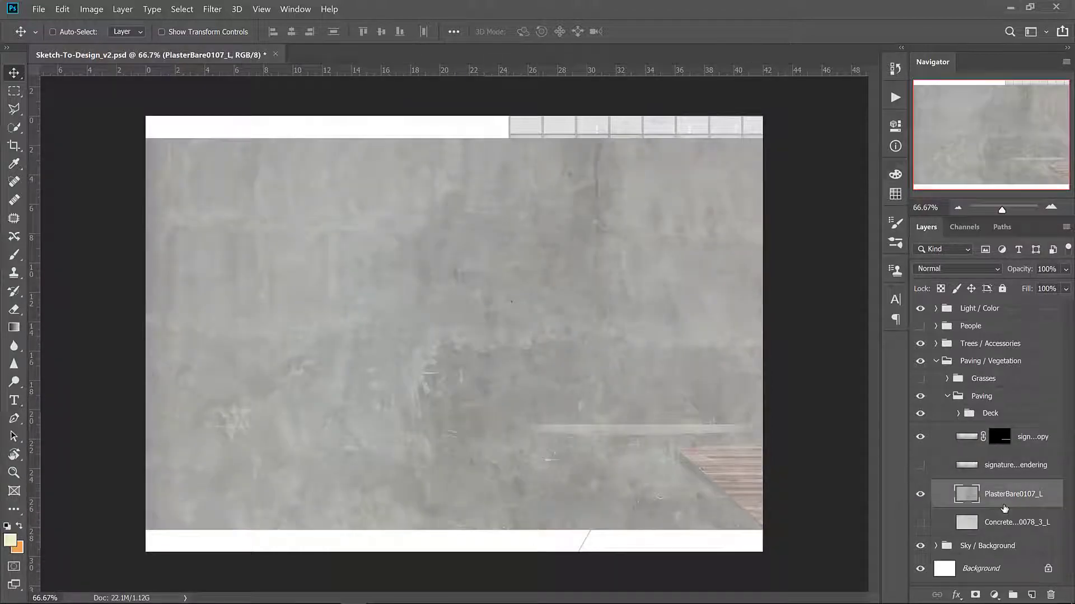
pyautogui.hotkey('ctrl', 't')
pyautogui.moveTo(146, 140); pyautogui.dragTo(482, 384)
pyautogui.press('Return')
pyautogui.moveTo(587, 399); pyautogui.dragTo(621, 420)
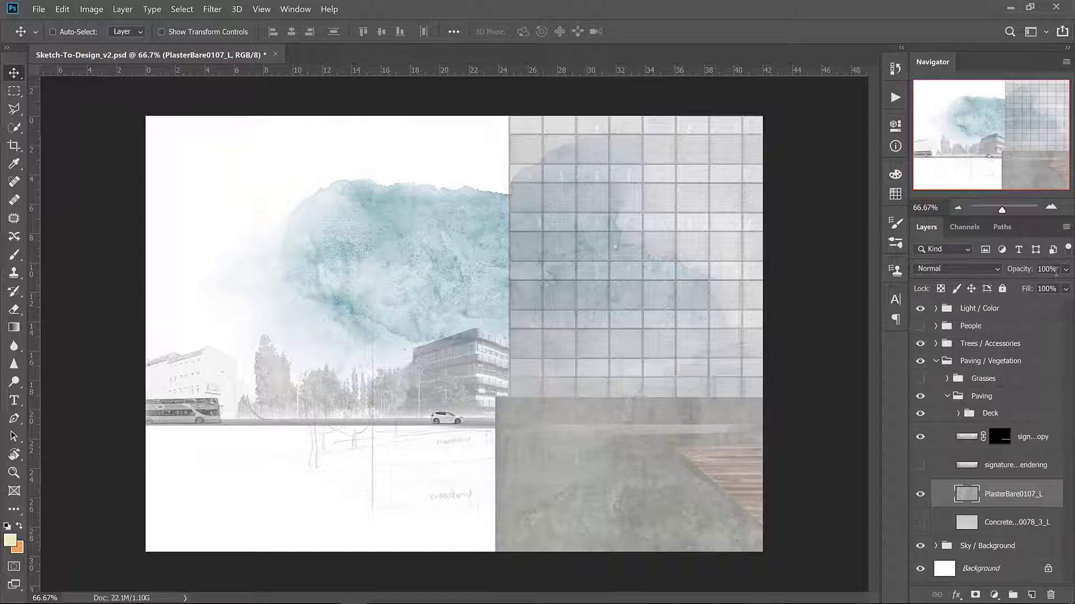
# Set the plaster layer to 65% opacity and mask it to a polygonal selection of the slab
pyautogui.write('65')
pyautogui.press('Return')
pyautogui.press('l')
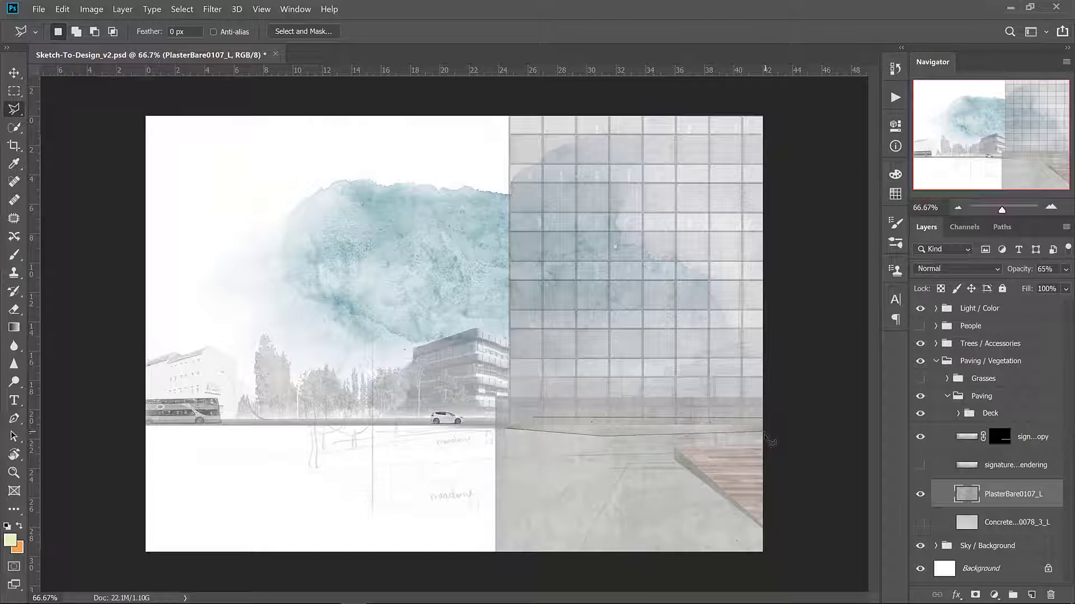
pyautogui.click(605, 449)
pyautogui.click(505, 430)
pyautogui.click(975, 595)
pyautogui.press('v')
# Raise the plaster opacity to 100 and stack the layer above the original render
pyautogui.click(1023, 270)
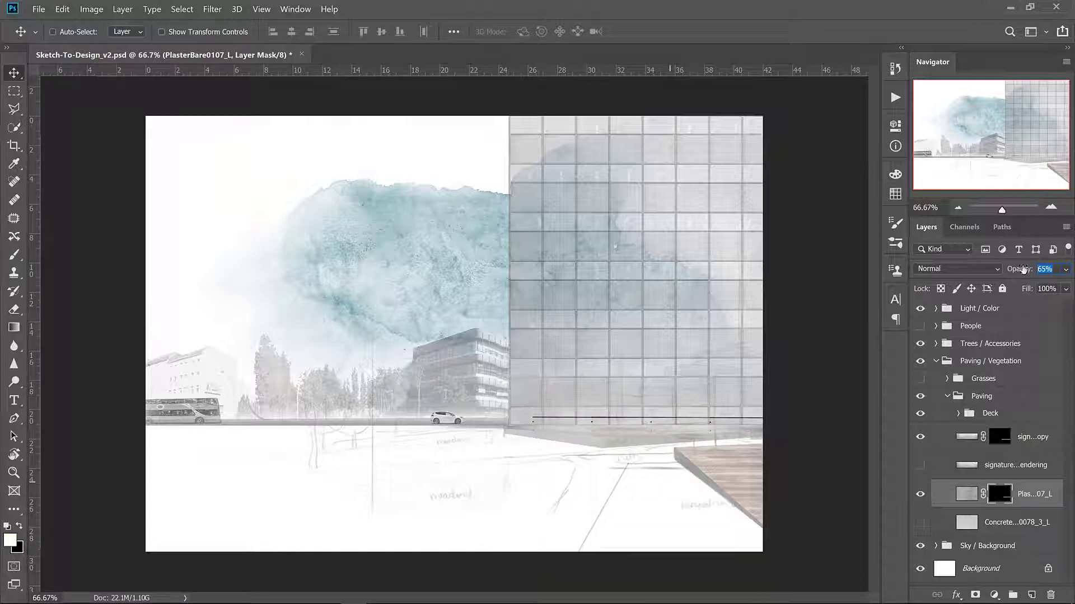
pyautogui.write('100')
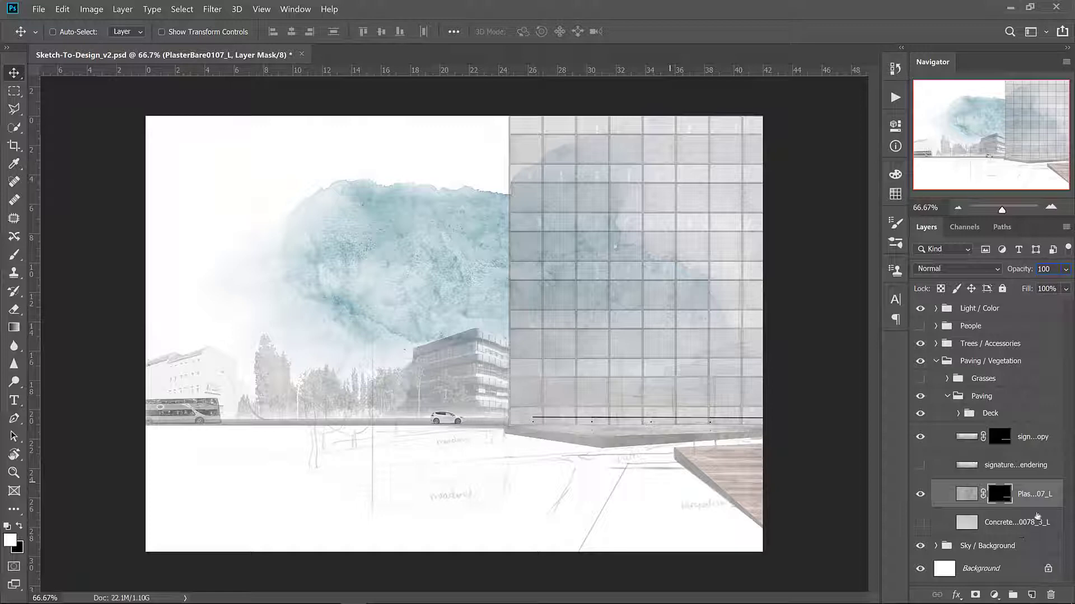
pyautogui.click(1013, 464)
pyautogui.moveTo(1027, 494); pyautogui.dragTo(1028, 463)
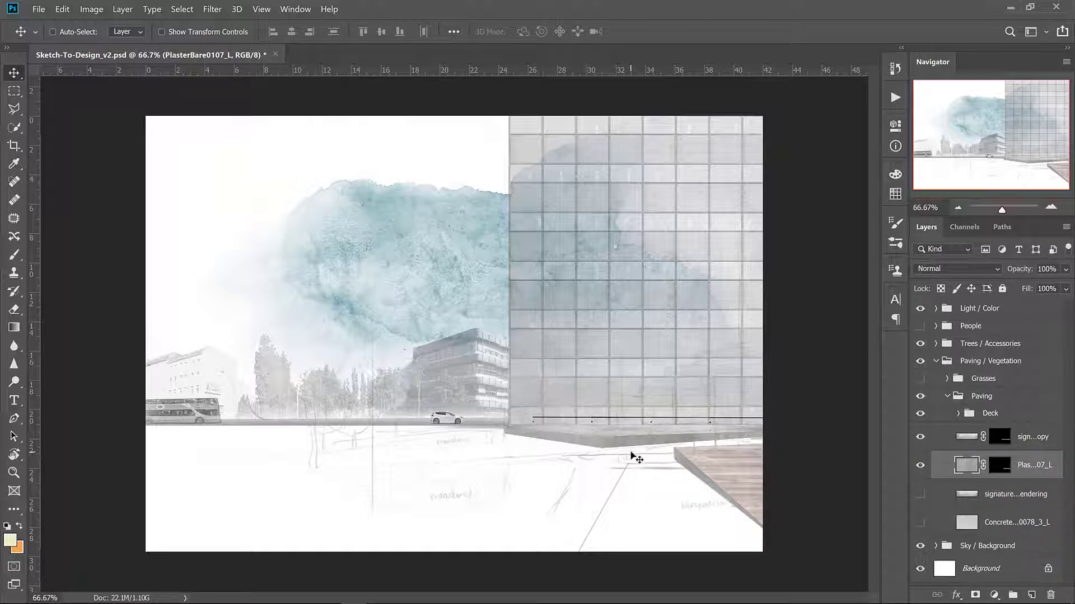
# Duplicate the masked plaster layer and set the copy's blend mode to Multiply
pyautogui.hotkey('ctrl', 'j')
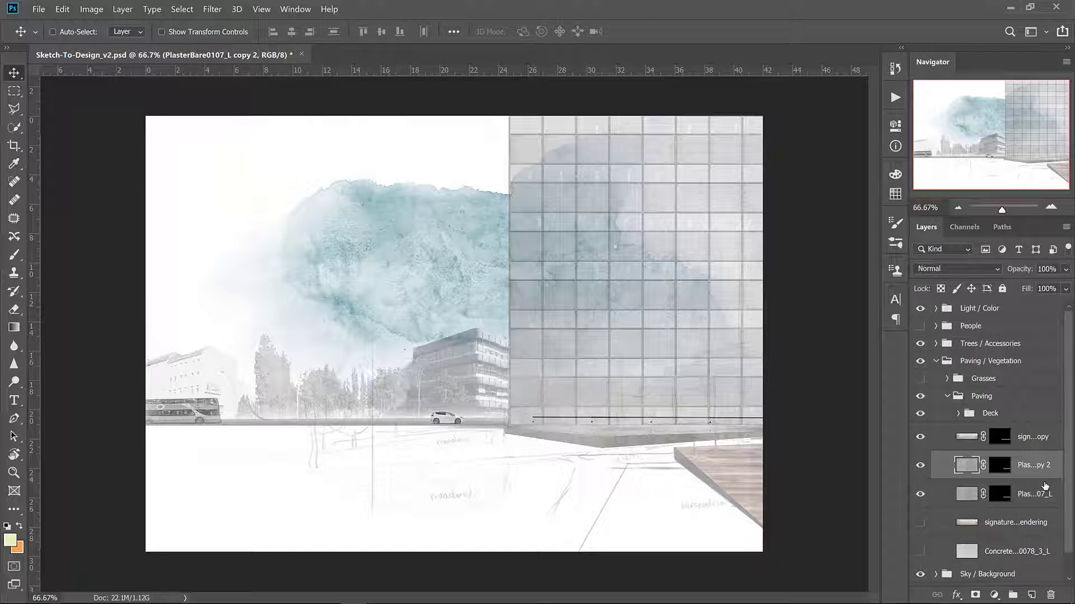
pyautogui.click(990, 270)
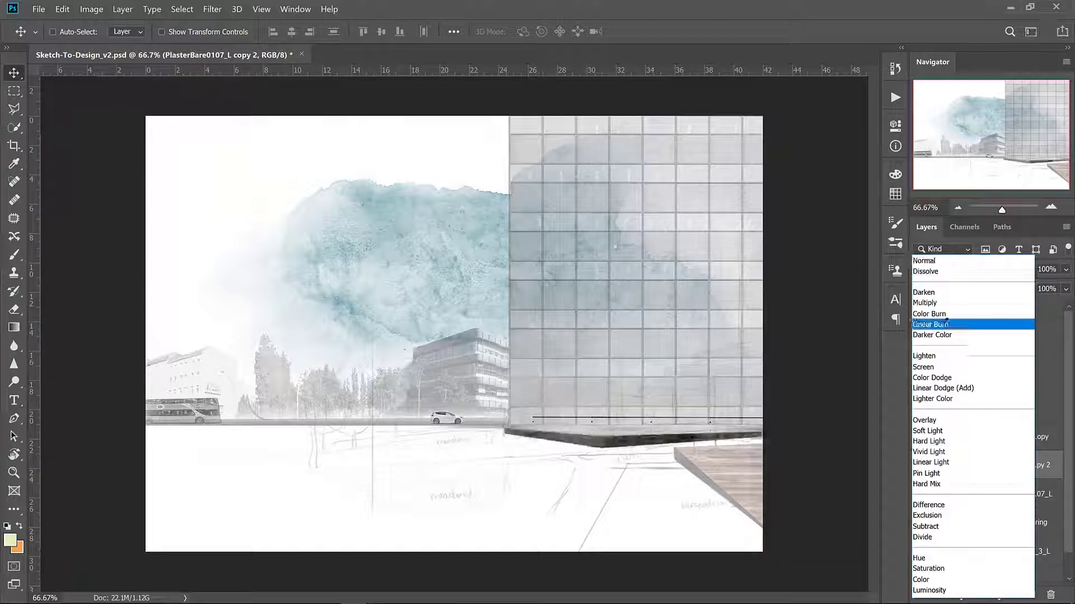
pyautogui.click(941, 311)
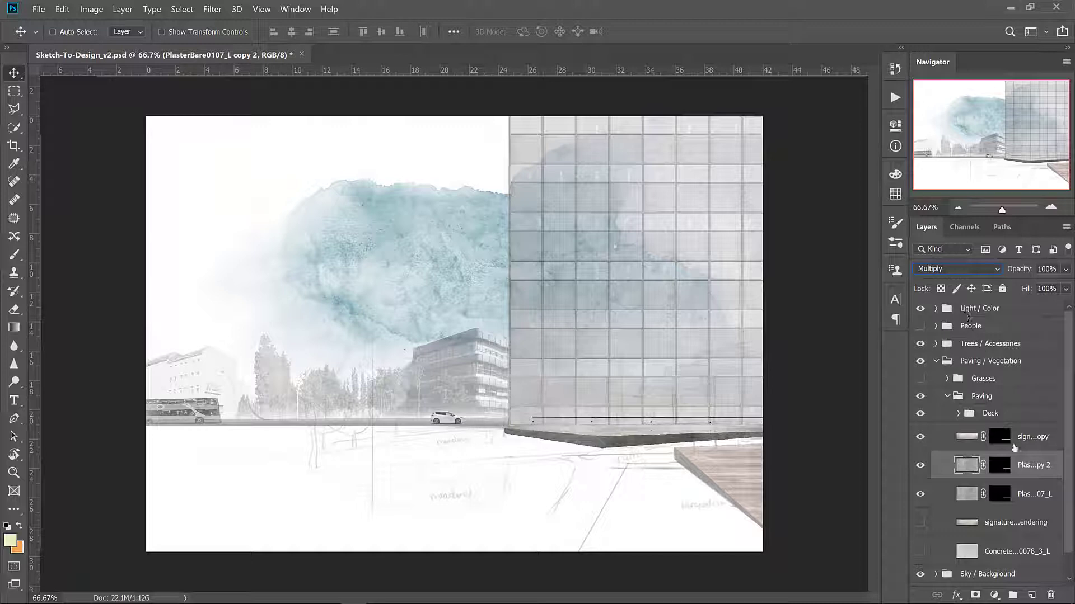
# Reveal the plaster copy over the slab by filling its mask, then set 65% opacity
pyautogui.click(999, 466)
pyautogui.press('l')
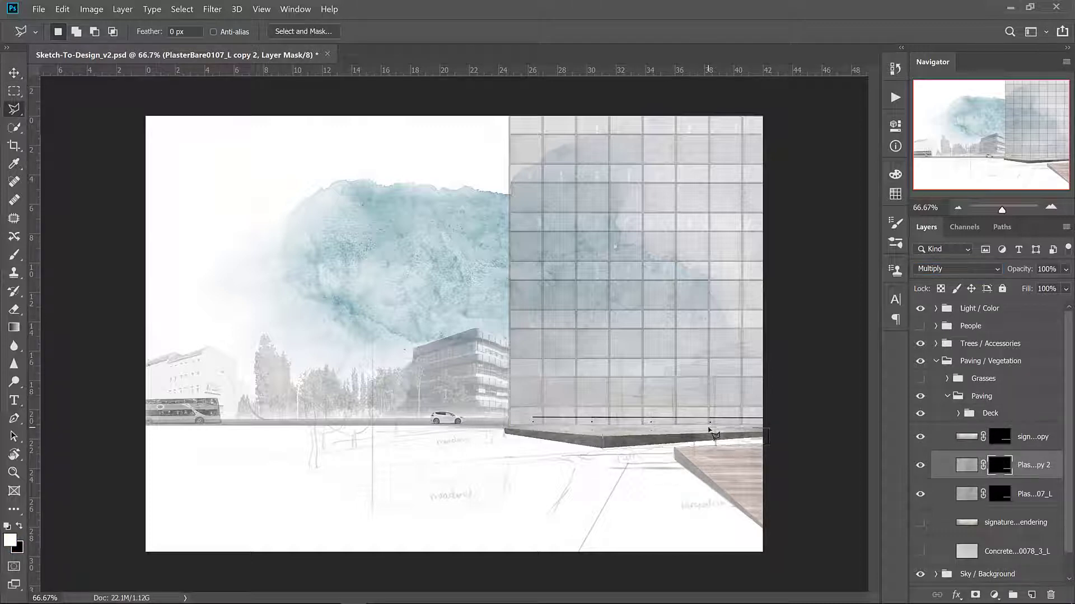
pyautogui.click(721, 429)
pyautogui.hotkey('alt', 'BackSpace')
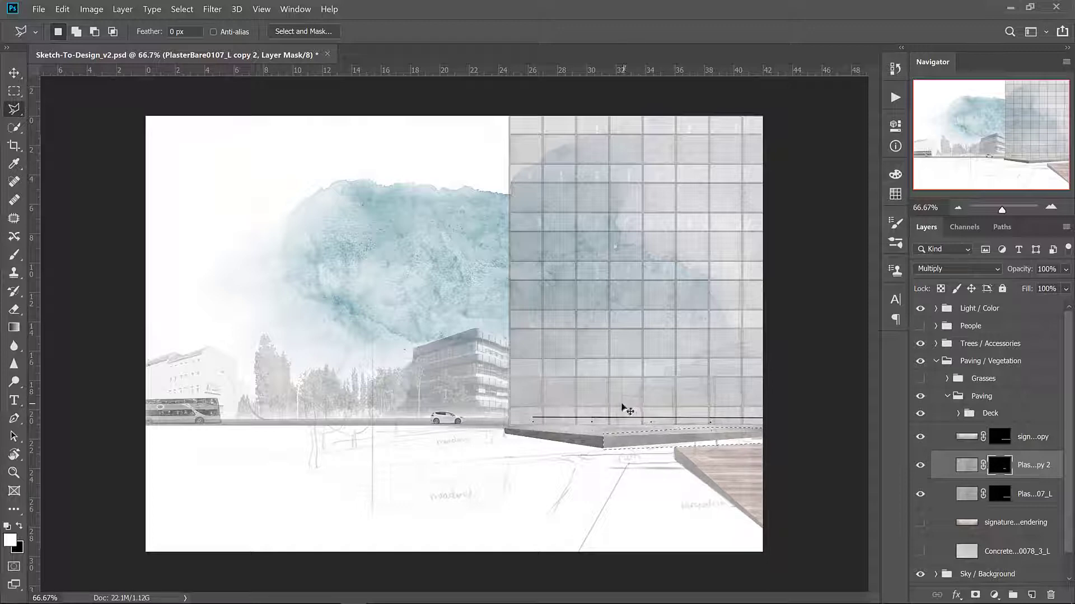
pyautogui.hotkey('ctrl', 'd')
pyautogui.click(1037, 269)
pyautogui.write('65')
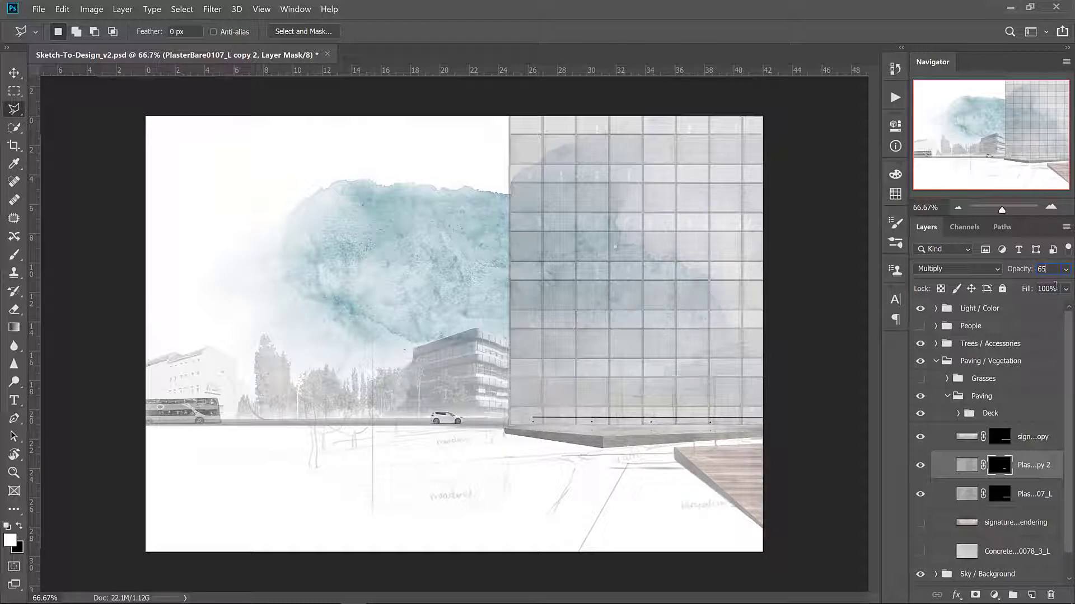
pyautogui.write('v')
# Create a new layer group named Plaza above the render copy
pyautogui.keyDown('ctrl'); pyautogui.click(504, 480); pyautogui.keyUp('ctrl')
pyautogui.click(1013, 595)
pyautogui.doubleClick(994, 431)
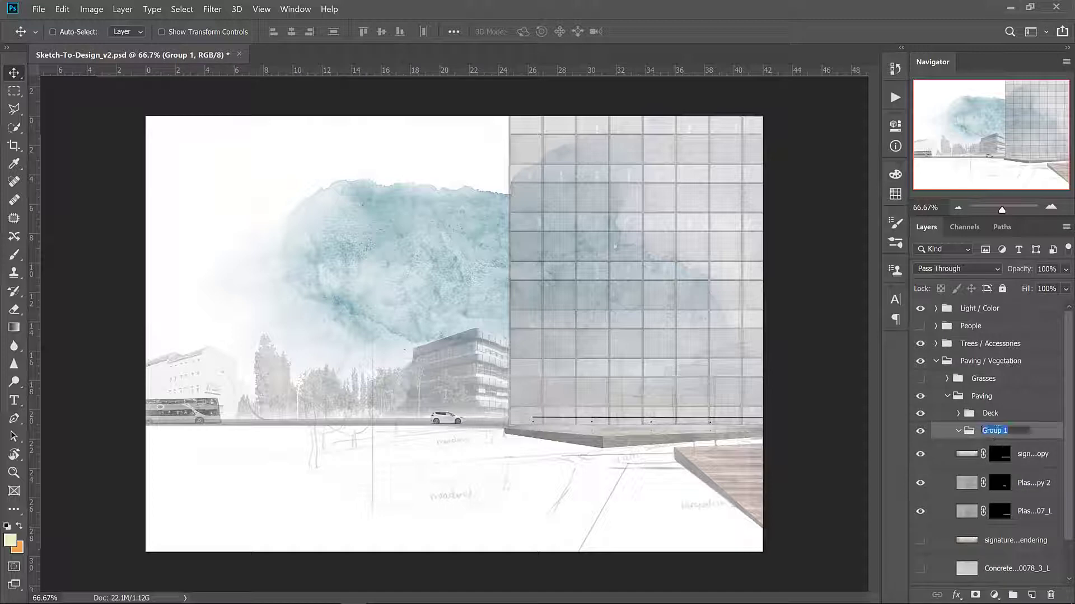
pyautogui.write('Plaza')
pyautogui.press('Return')
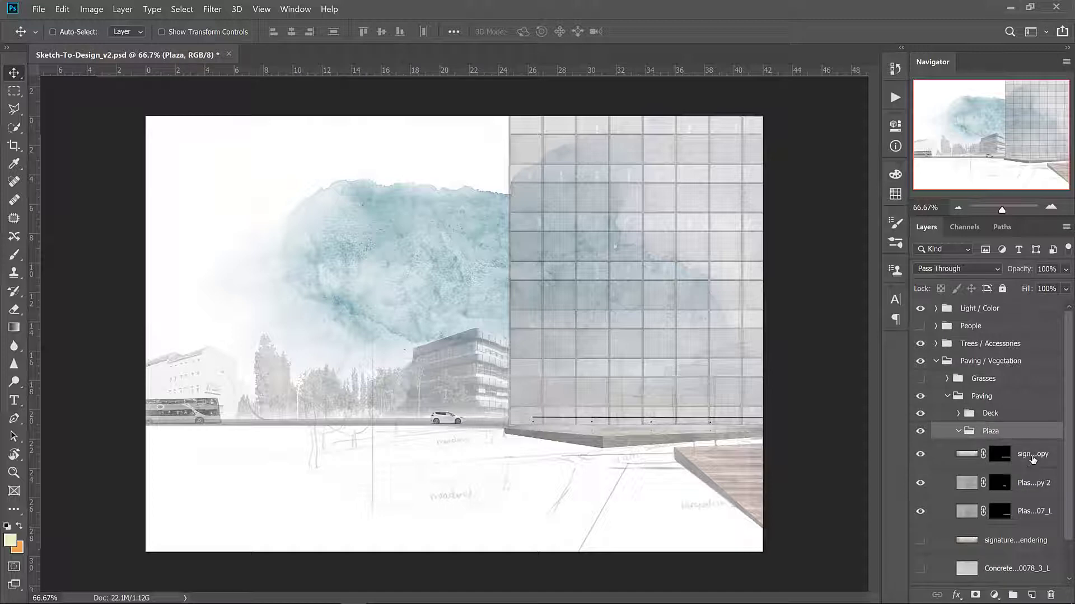
# Move the render copy and both plaster layers into Plaza and collapse the group
pyautogui.click(1033, 454)
pyautogui.keyDown('shift'); pyautogui.click(1033, 511); pyautogui.keyUp('shift')
pyautogui.moveTo(1032, 511); pyautogui.dragTo(955, 440)
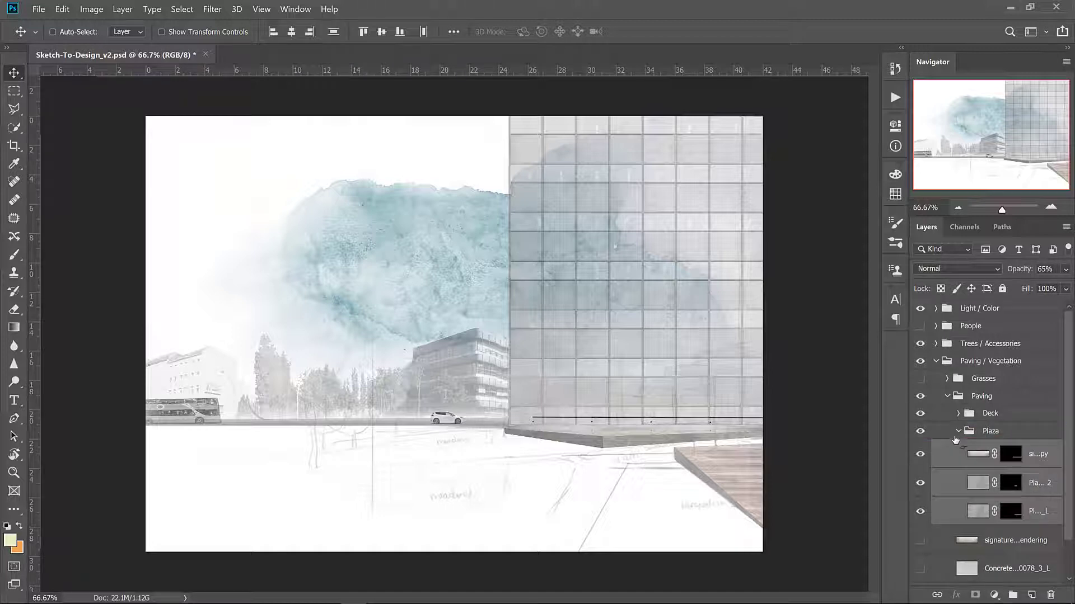
pyautogui.click(958, 431)
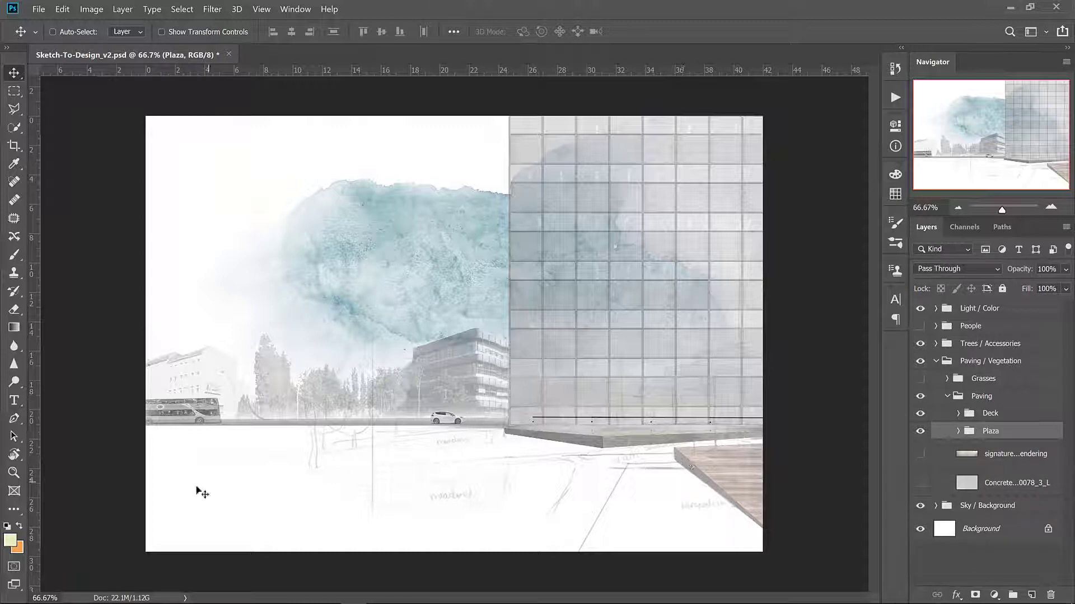
# Outline the concrete path area from the car past the deck with the Polygonal Lasso
pyautogui.press('l')
pyautogui.click(475, 427)
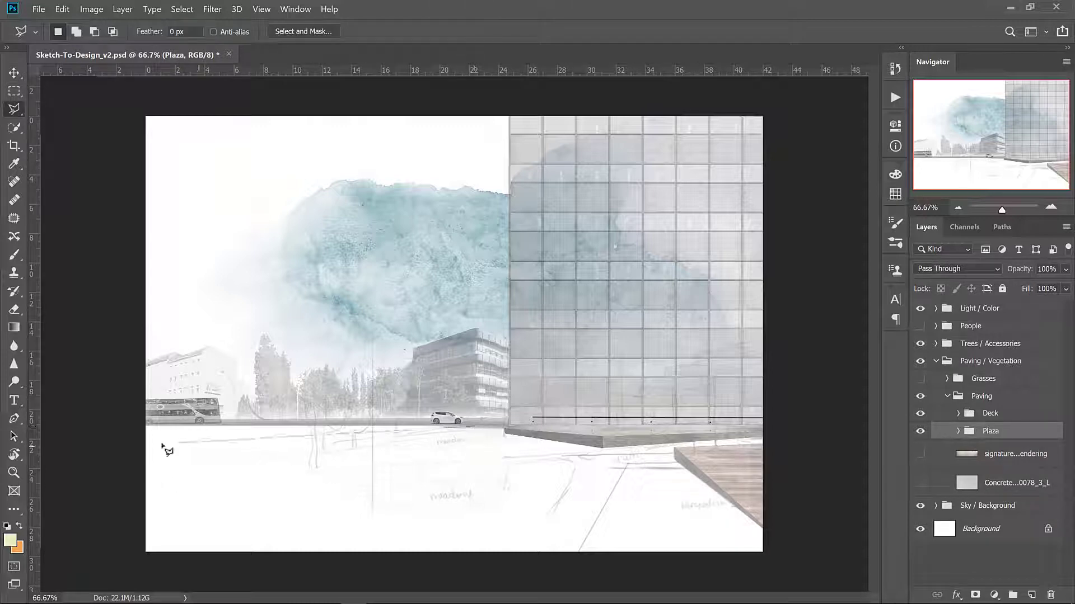
pyautogui.click(133, 464)
pyautogui.click(131, 473)
pyautogui.click(144, 481)
pyautogui.click(570, 459)
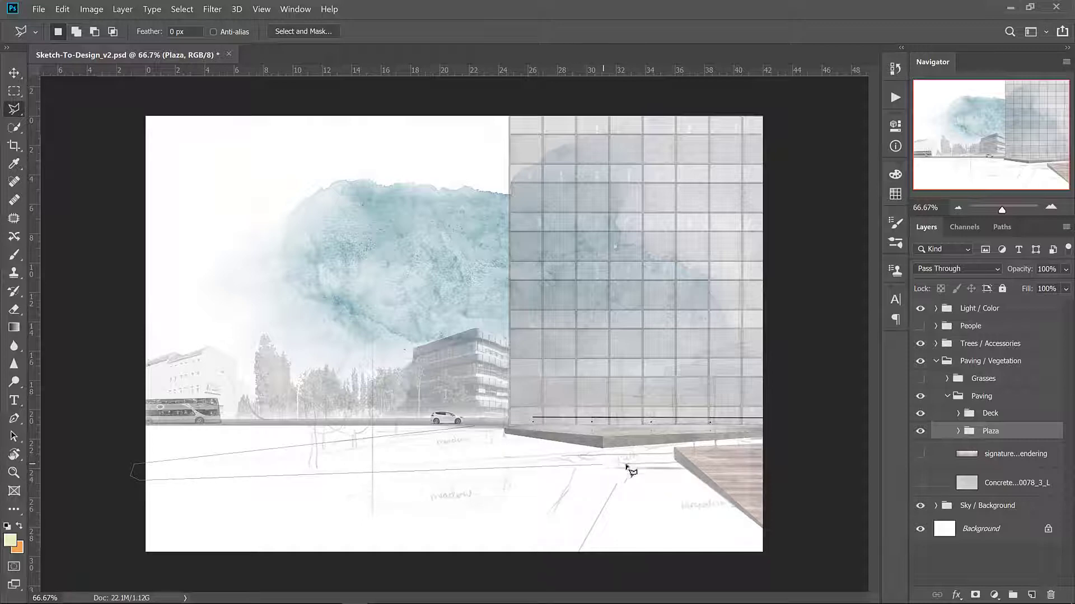
pyautogui.click(577, 555)
pyautogui.click(767, 560)
pyautogui.click(764, 528)
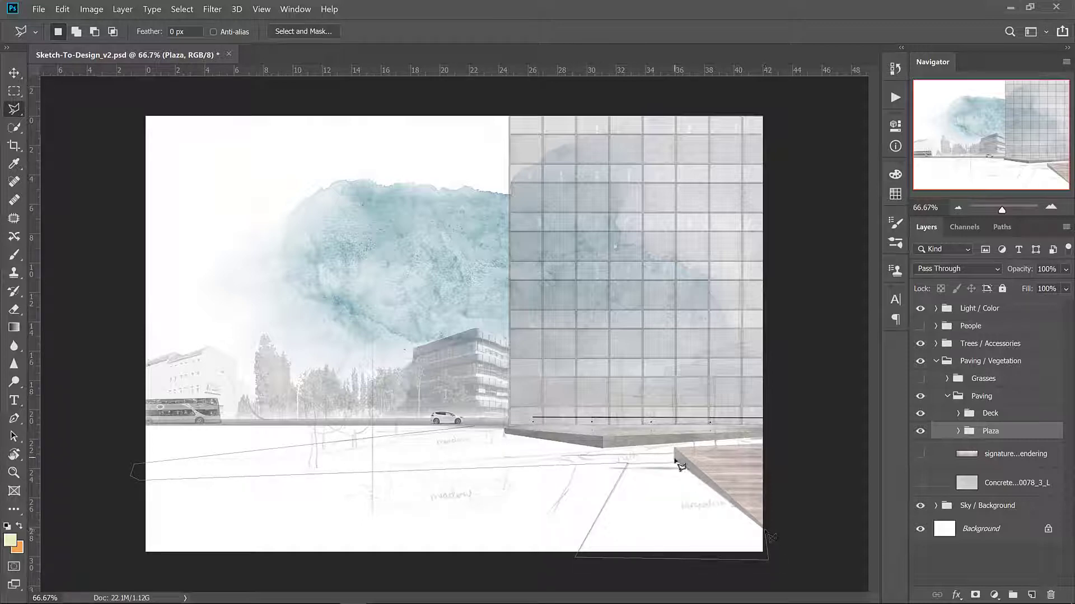
pyautogui.click(676, 454)
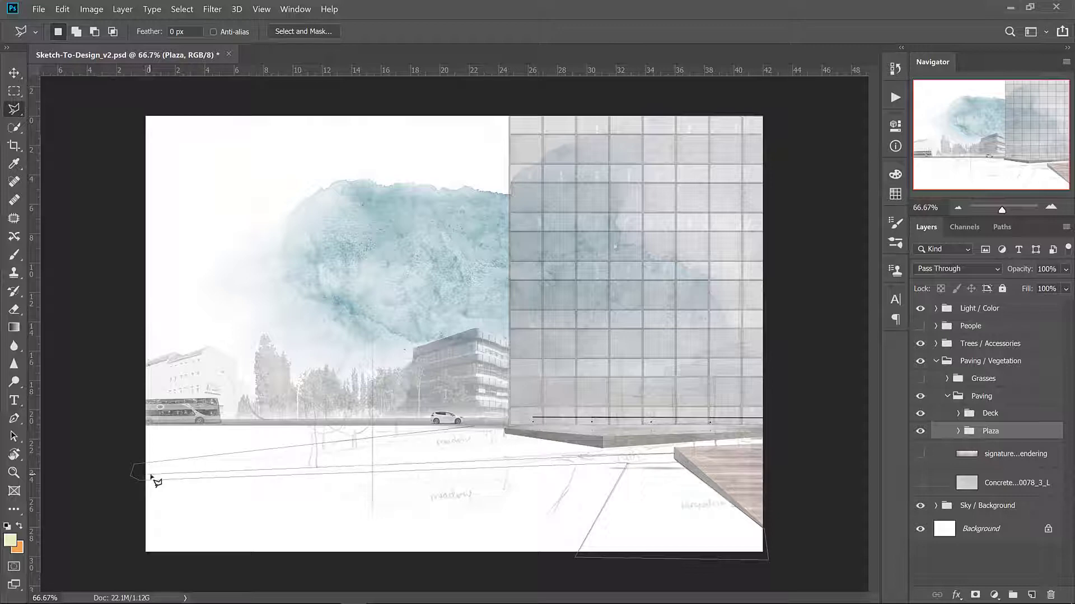
pyautogui.click(505, 430)
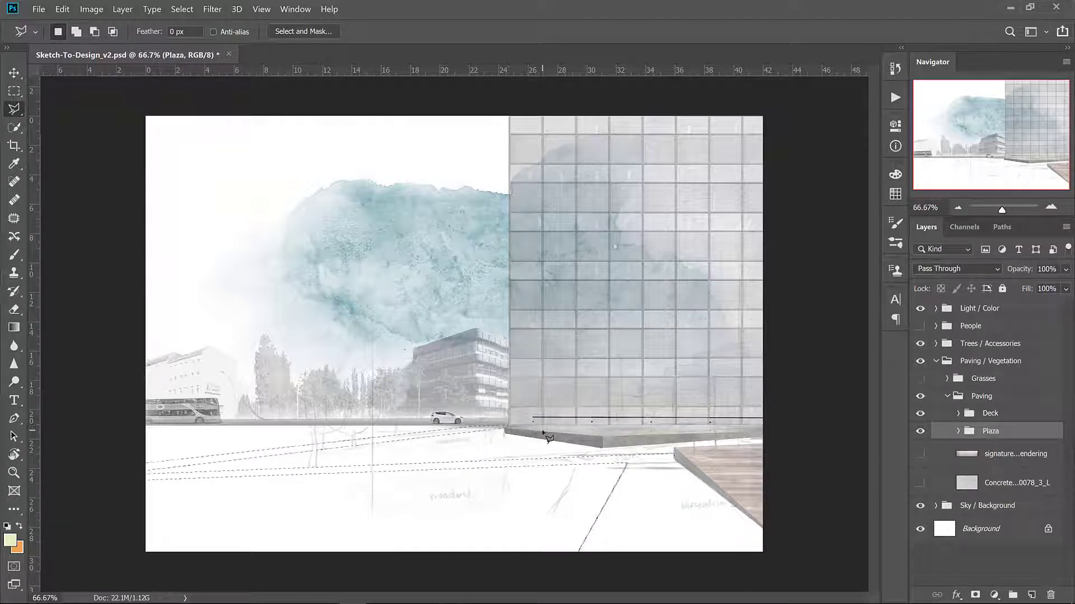
# Save the selection as a new alpha channel named Path
pyautogui.hotkey('ctrl', 'd')
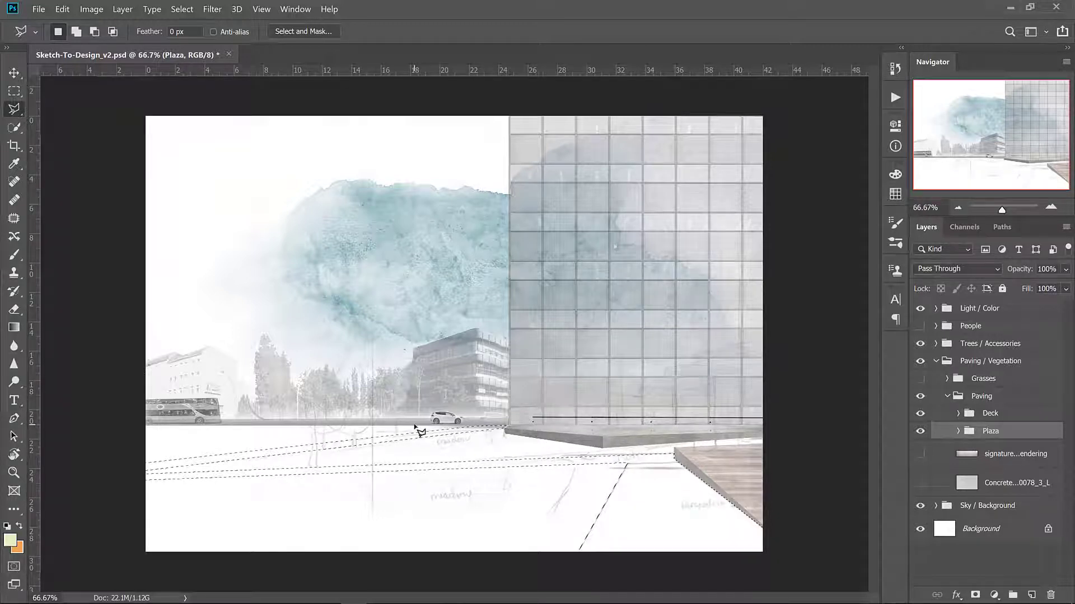
pyautogui.click(182, 9)
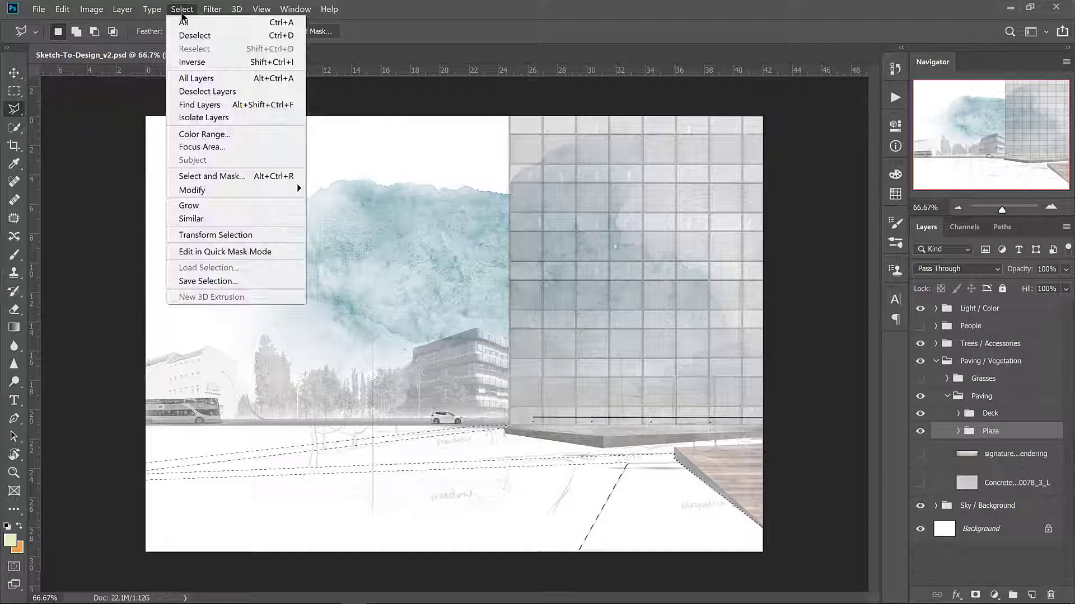
pyautogui.click(212, 282)
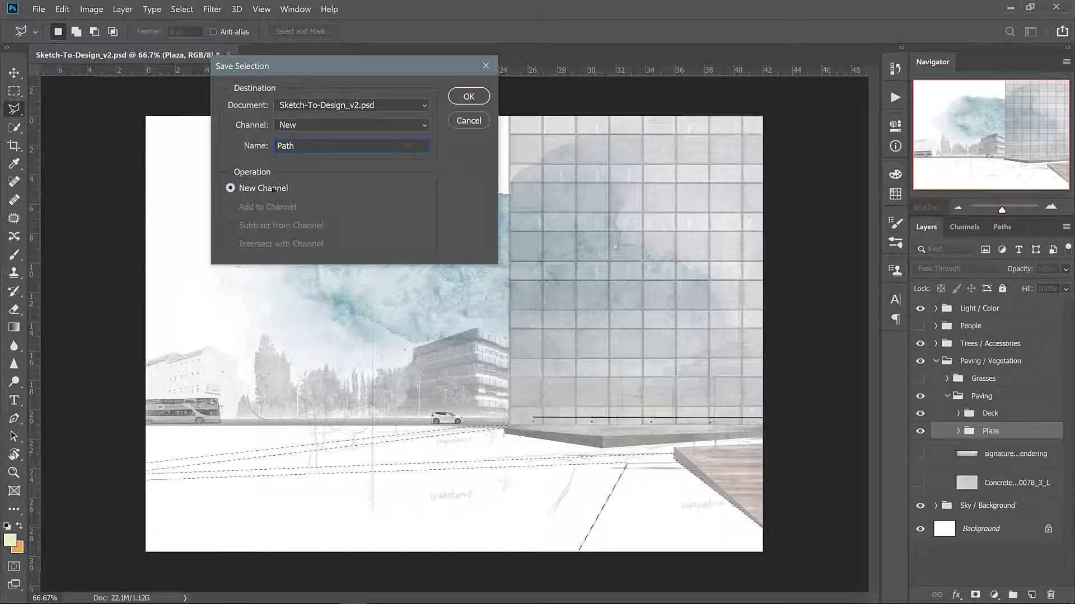
pyautogui.click(467, 98)
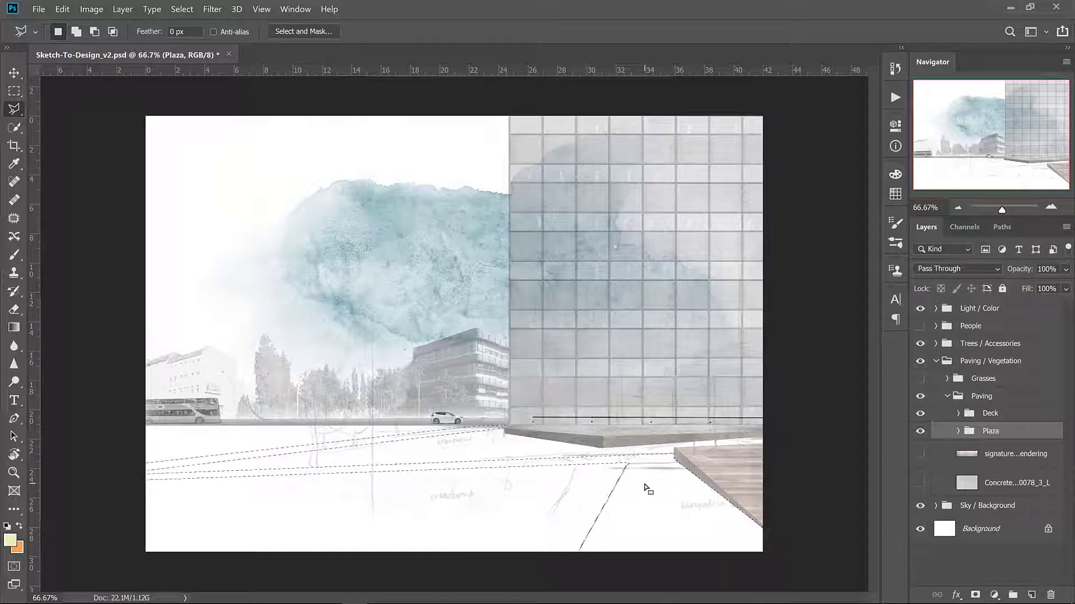
# Show the paving rendering, move it onto the ground, and enlarge it to about 125%
pyautogui.click(919, 454)
pyautogui.click(1002, 454)
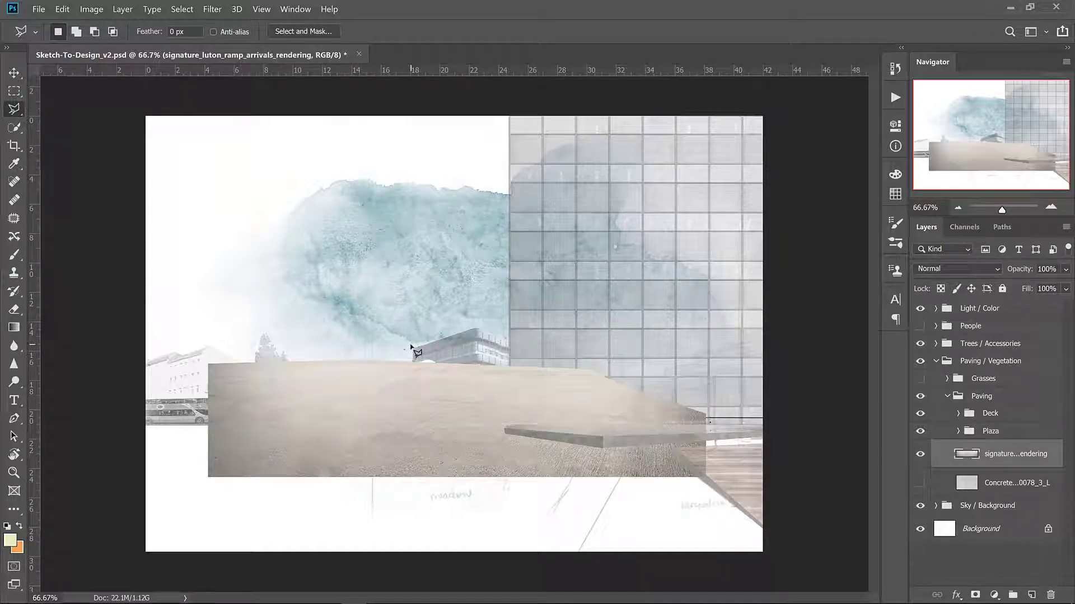
pyautogui.press('v')
pyautogui.moveTo(542, 414)
pyautogui.mouseDown()
pyautogui.moveTo(552, 442)
pyautogui.moveTo(599, 491)
pyautogui.mouseUp()
pyautogui.hotkey('ctrl', 't')
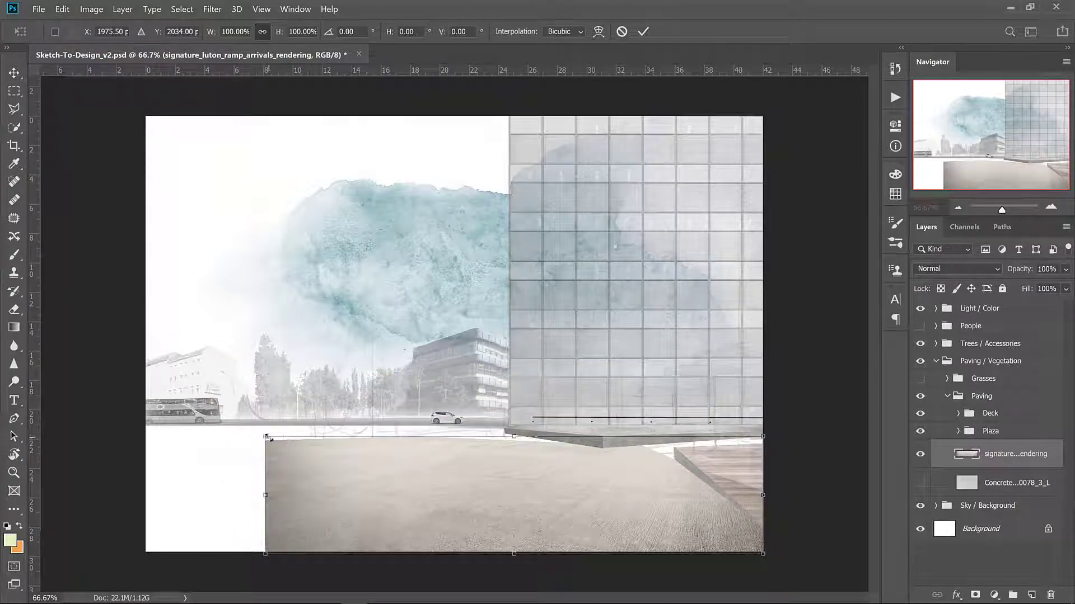
pyautogui.moveTo(266, 437); pyautogui.dragTo(143, 408)
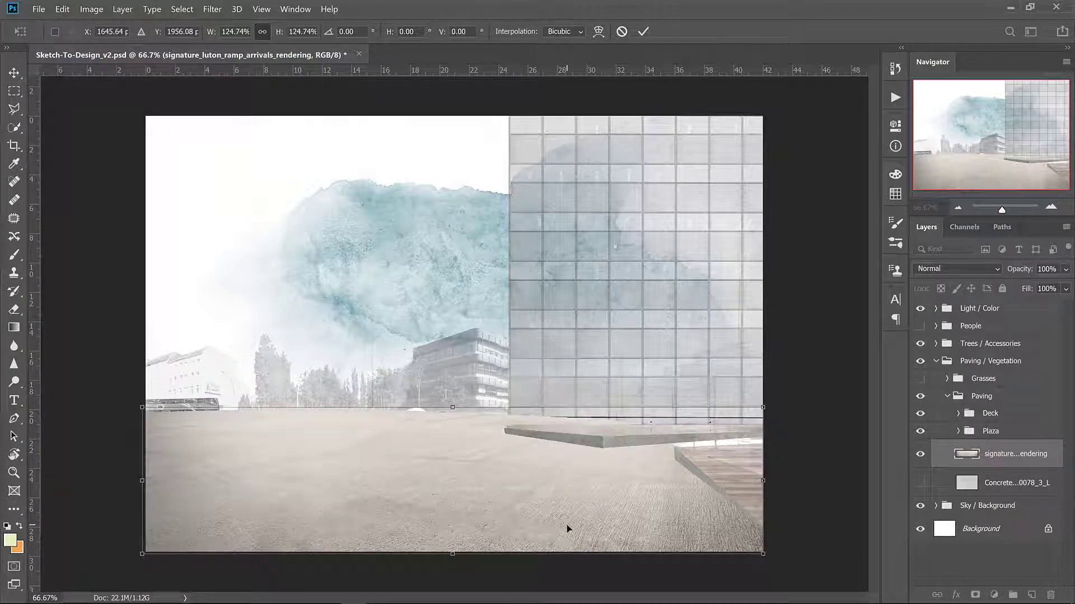
pyautogui.press('Return')
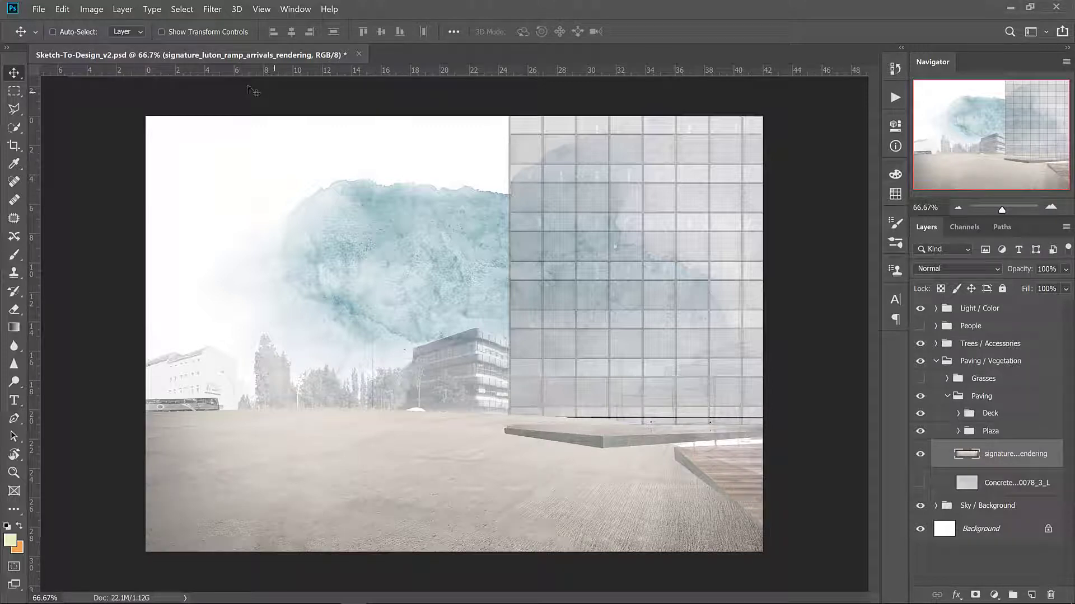
# Load the saved Path selection and turn it into the rendering's layer mask
pyautogui.click(194, 15)
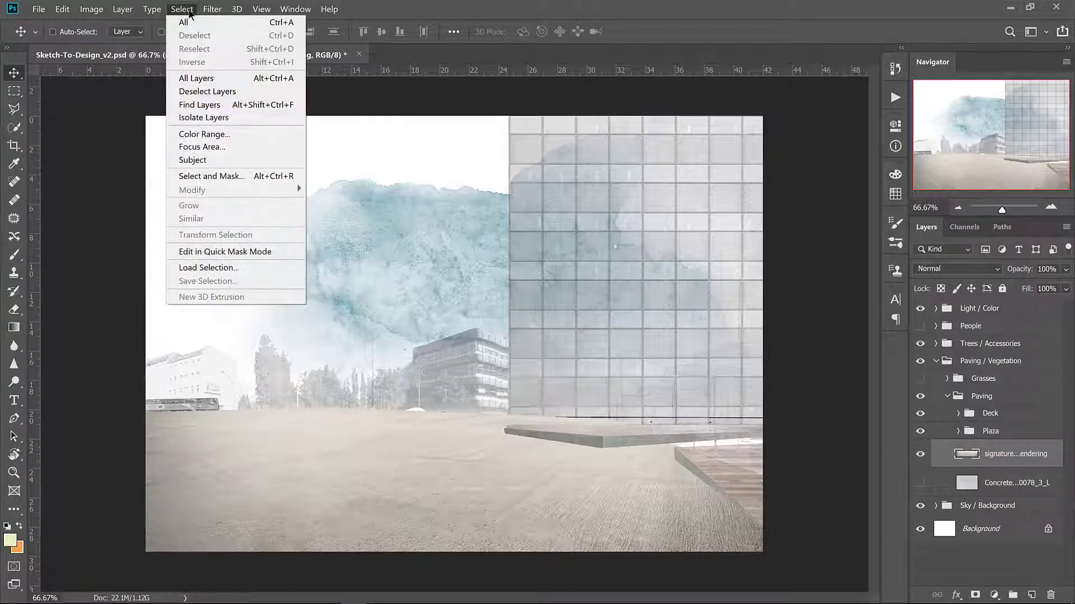
pyautogui.click(247, 266)
pyautogui.click(357, 126)
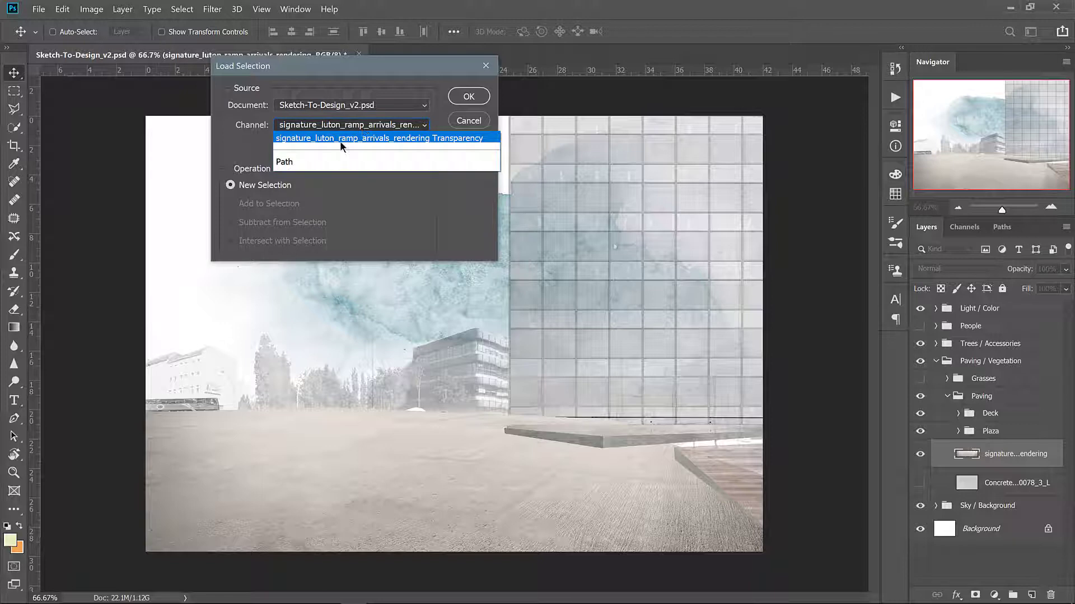
pyautogui.click(335, 162)
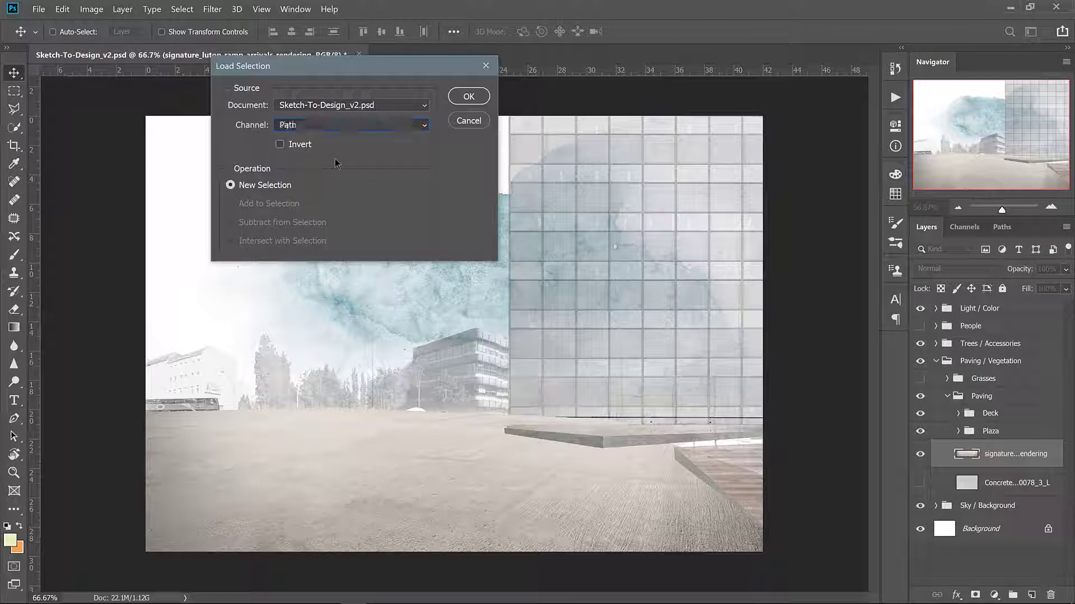
pyautogui.click(468, 96)
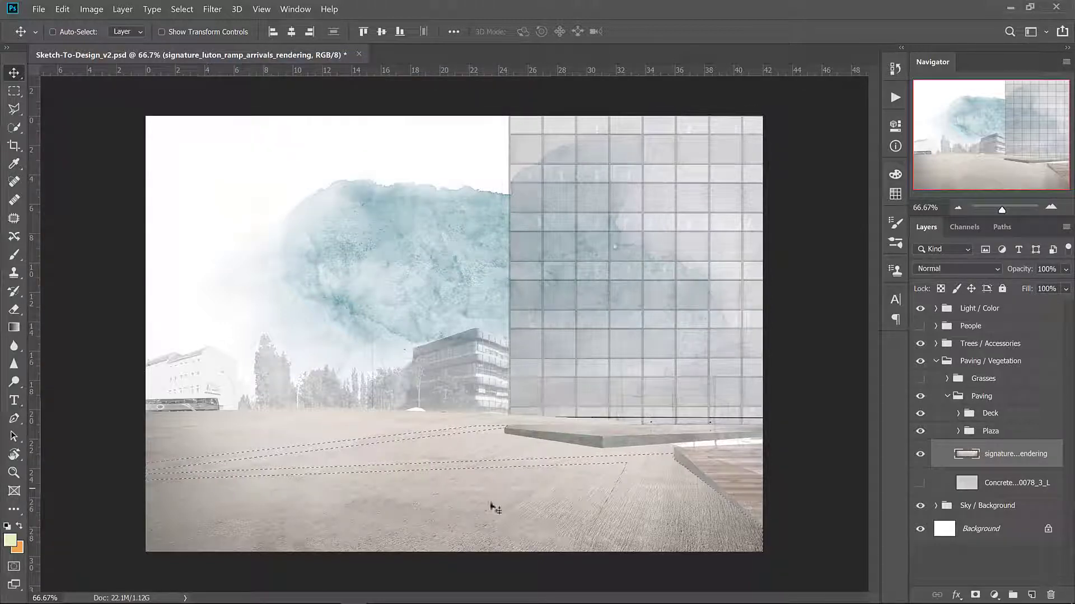
pyautogui.click(975, 595)
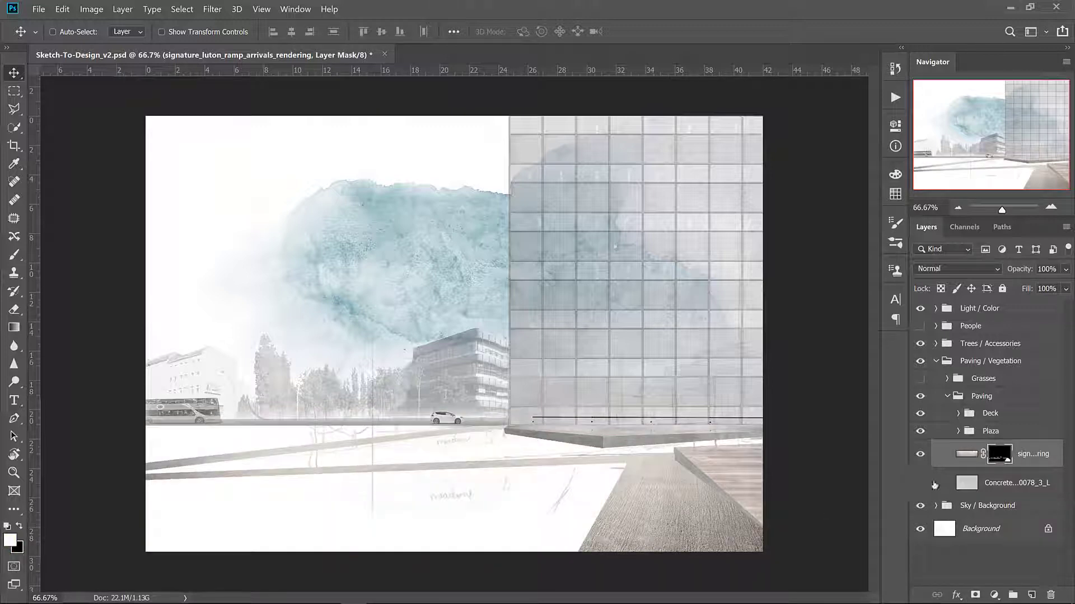
# Show the concrete texture, place it above the rendering, and set 65% opacity
pyautogui.click(920, 483)
pyautogui.moveTo(999, 483); pyautogui.dragTo(1020, 443)
pyautogui.press('6')
pyautogui.press('5')
# Distort the concrete into ground perspective with outspread bottom corners and mask it to the Path area
pyautogui.click(82, 10)
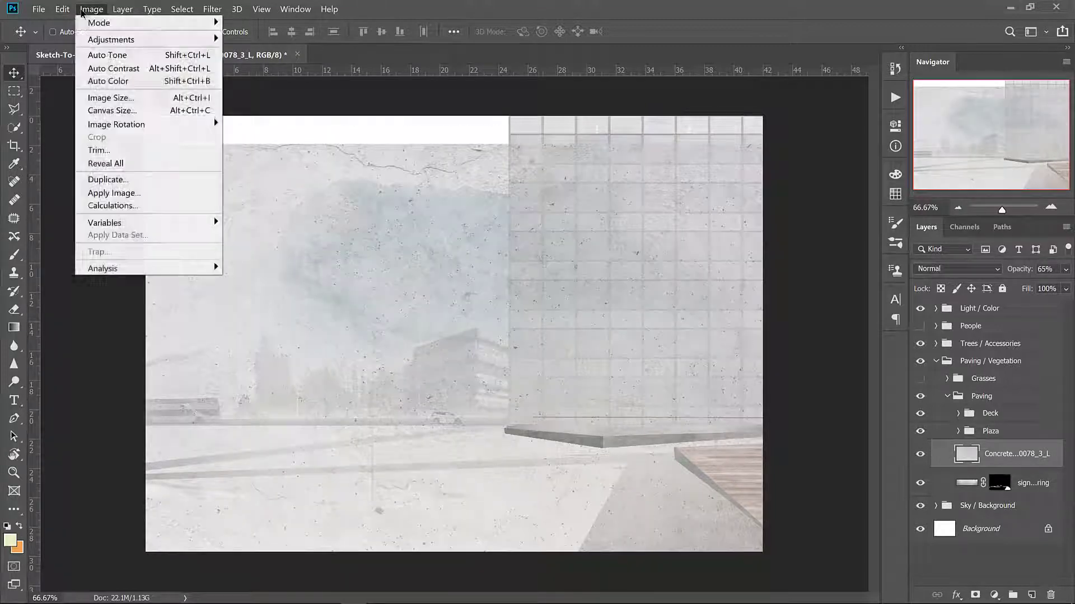
pyautogui.moveTo(62, 9)
pyautogui.moveTo(224, 308)
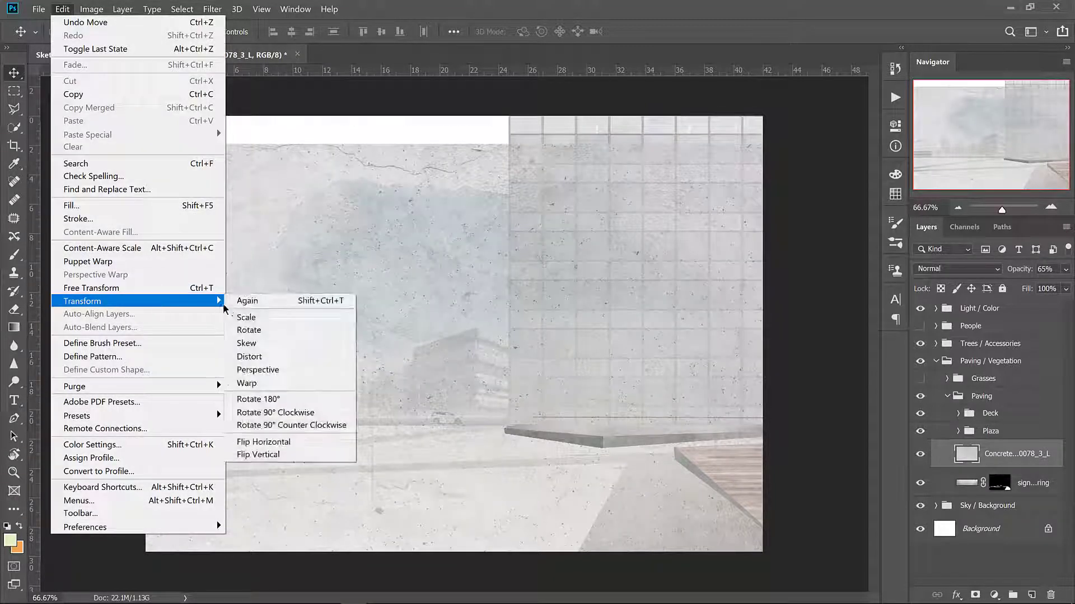
pyautogui.click(249, 357)
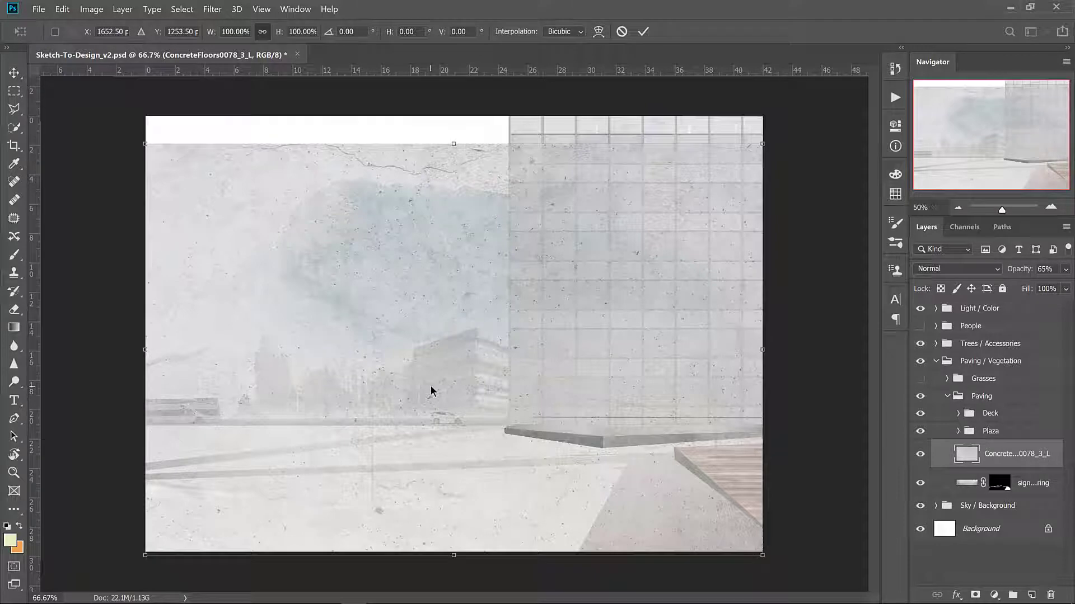
pyautogui.hotkey('ctrl', '-')
pyautogui.hotkey('ctrl', '-')
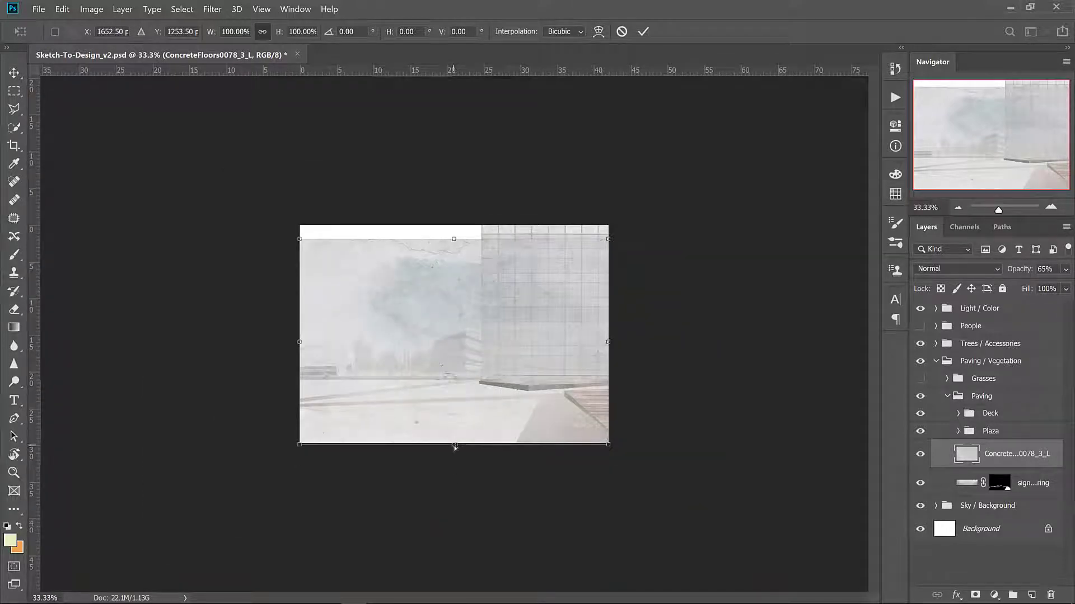
pyautogui.moveTo(454, 447); pyautogui.dragTo(458, 532)
pyautogui.moveTo(454, 239); pyautogui.dragTo(458, 369)
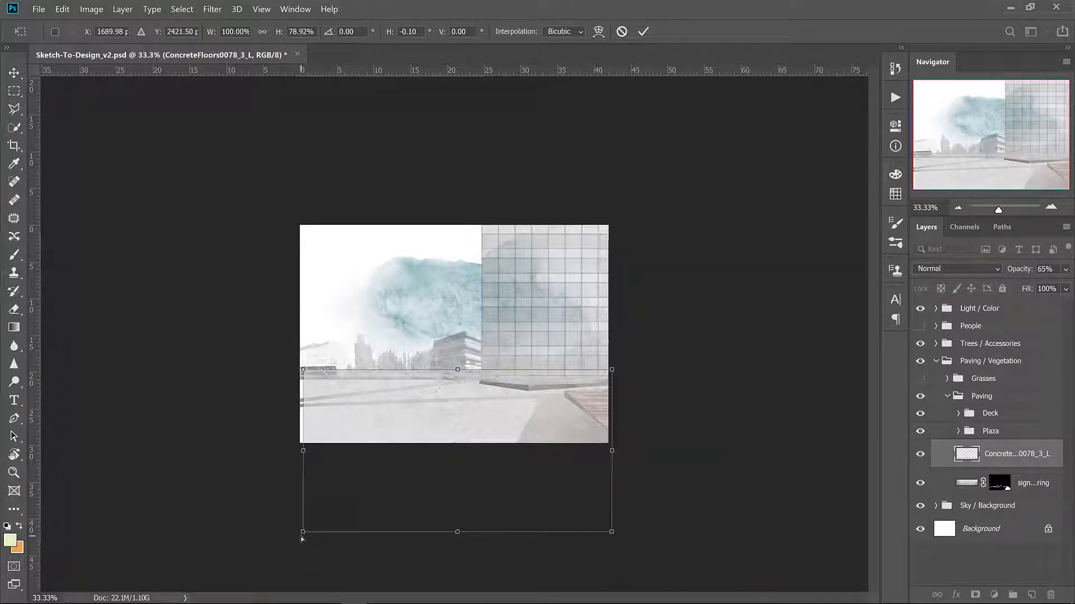
pyautogui.moveTo(302, 538); pyautogui.dragTo(49, 512)
pyautogui.moveTo(611, 532); pyautogui.dragTo(832, 514)
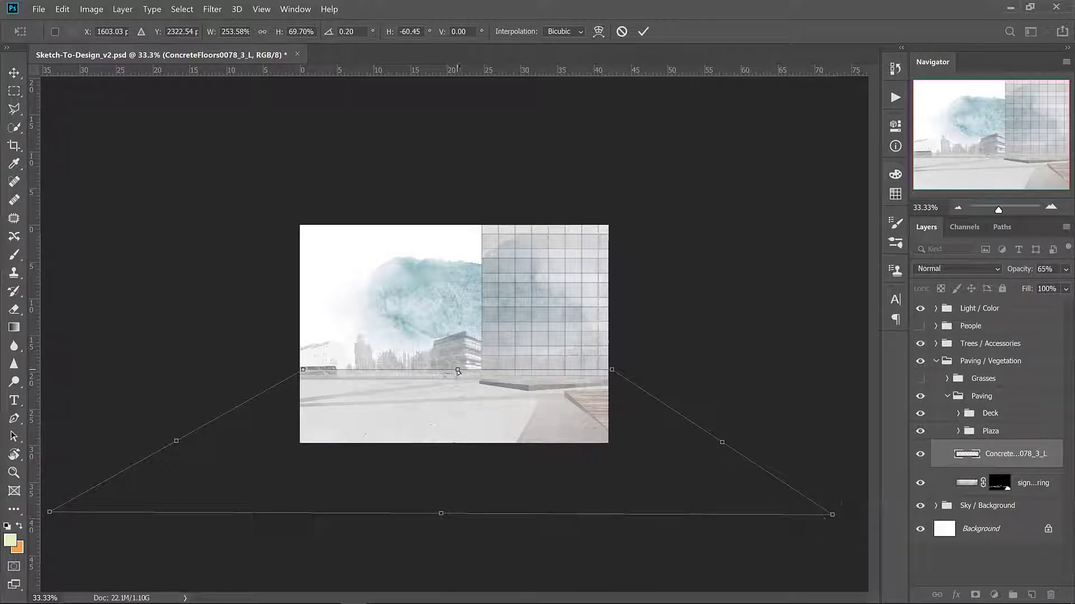
pyautogui.moveTo(458, 372); pyautogui.dragTo(457, 375)
pyautogui.moveTo(450, 513); pyautogui.dragTo(455, 490)
pyautogui.press('Return')
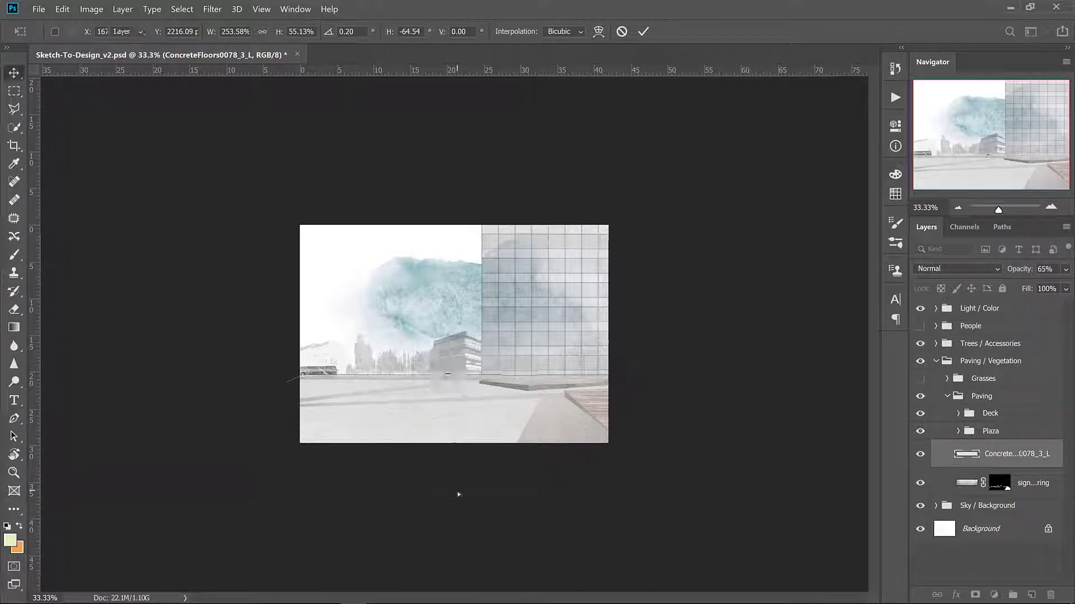
pyautogui.keyDown('ctrl'); pyautogui.click(999, 485); pyautogui.keyUp('ctrl')
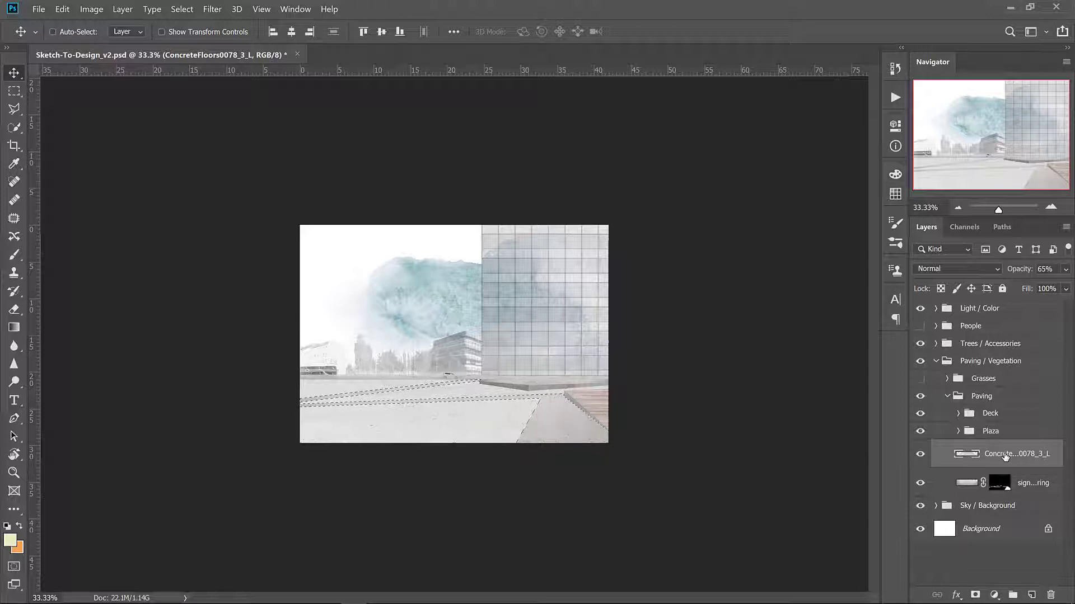
pyautogui.click(975, 595)
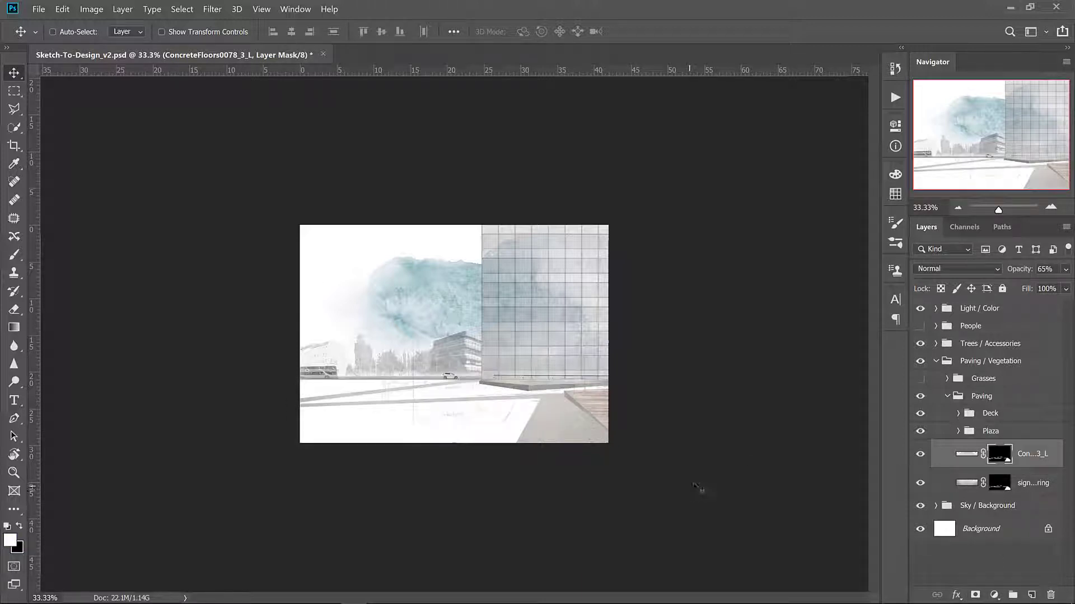
# Blend the concrete texture in Overlay mode and set the paving rendering's opacity to 86
pyautogui.click(979, 273)
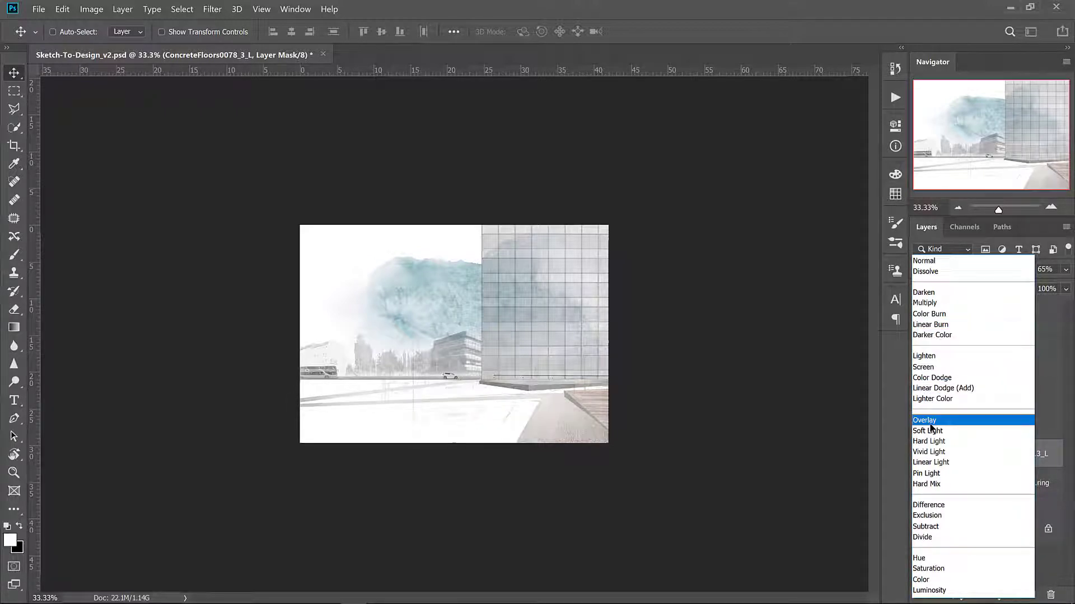
pyautogui.click(926, 420)
pyautogui.hotkey('ctrl', '+')
pyautogui.hotkey('ctrl', '+')
pyautogui.press('ctrl')
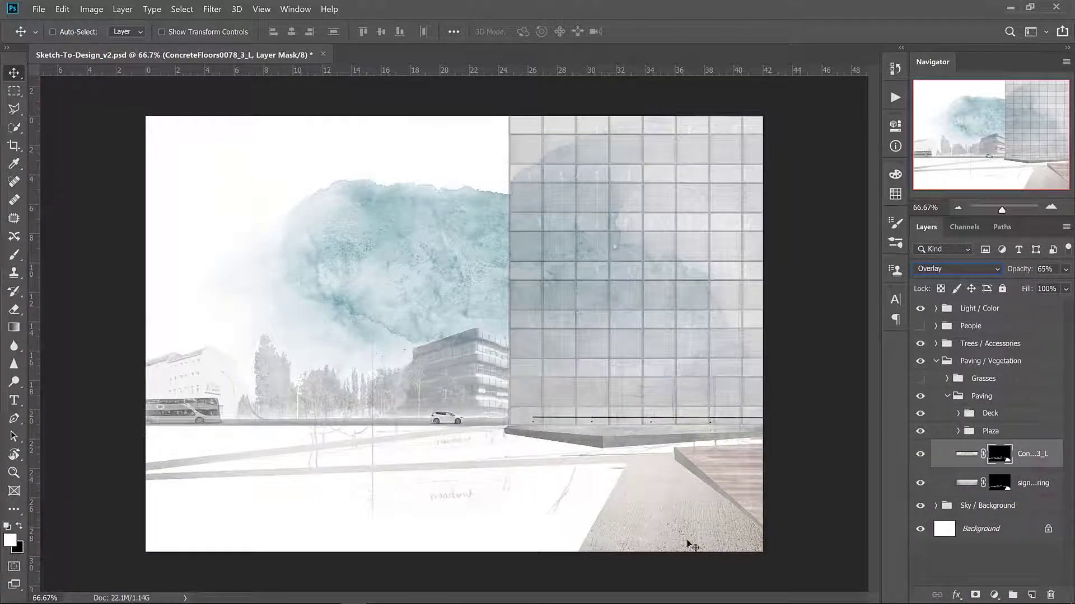
pyautogui.keyDown('ctrl'); pyautogui.click(655, 504); pyautogui.keyUp('ctrl')
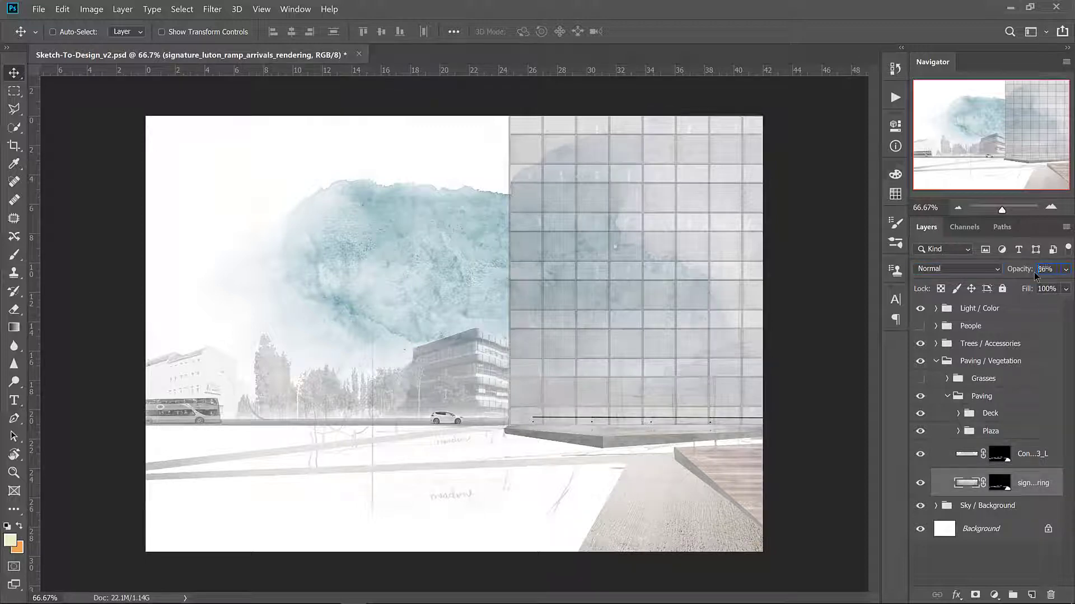
pyautogui.write('86')
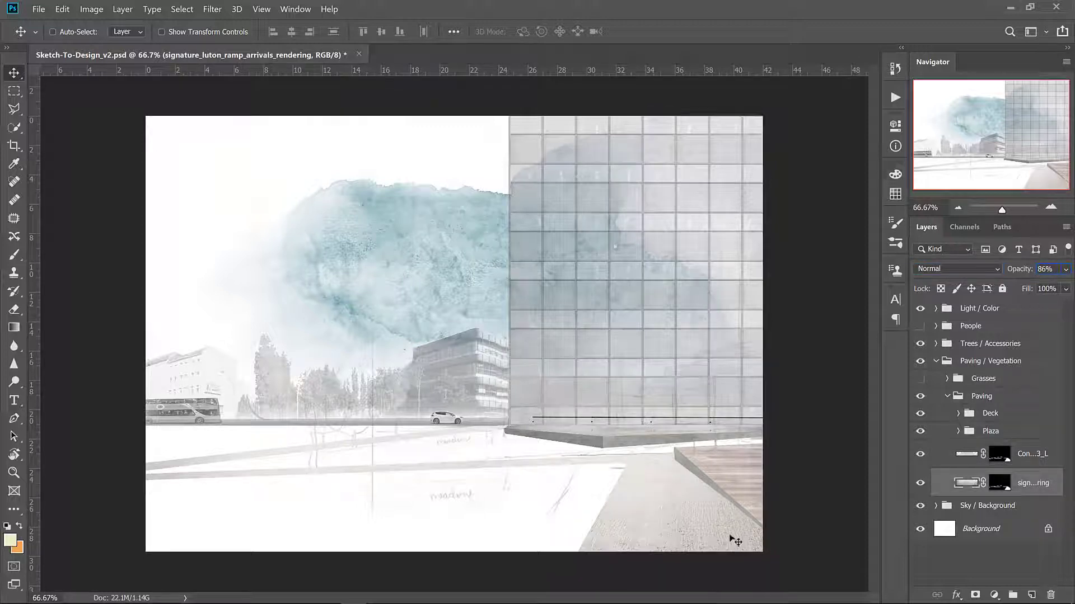
# Group the concrete texture and paving rendering into a collapsed group named Path
pyautogui.keyDown('shift'); pyautogui.click(1035, 455); pyautogui.keyUp('shift')
pyautogui.hotkey('ctrl', 'g')
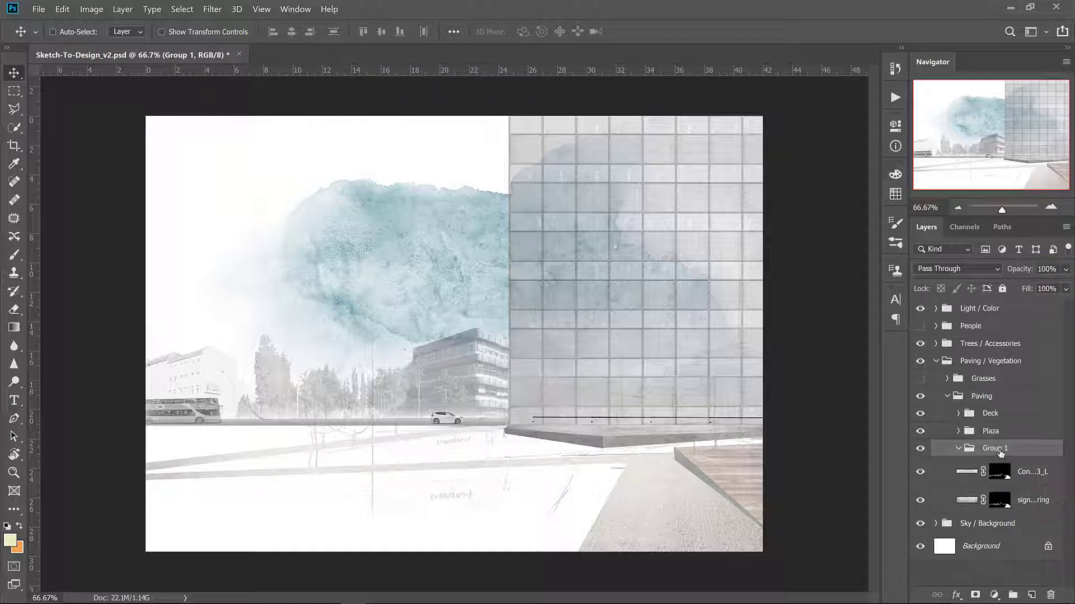
pyautogui.doubleClick(997, 449)
pyautogui.write('Path')
pyautogui.press('Return')
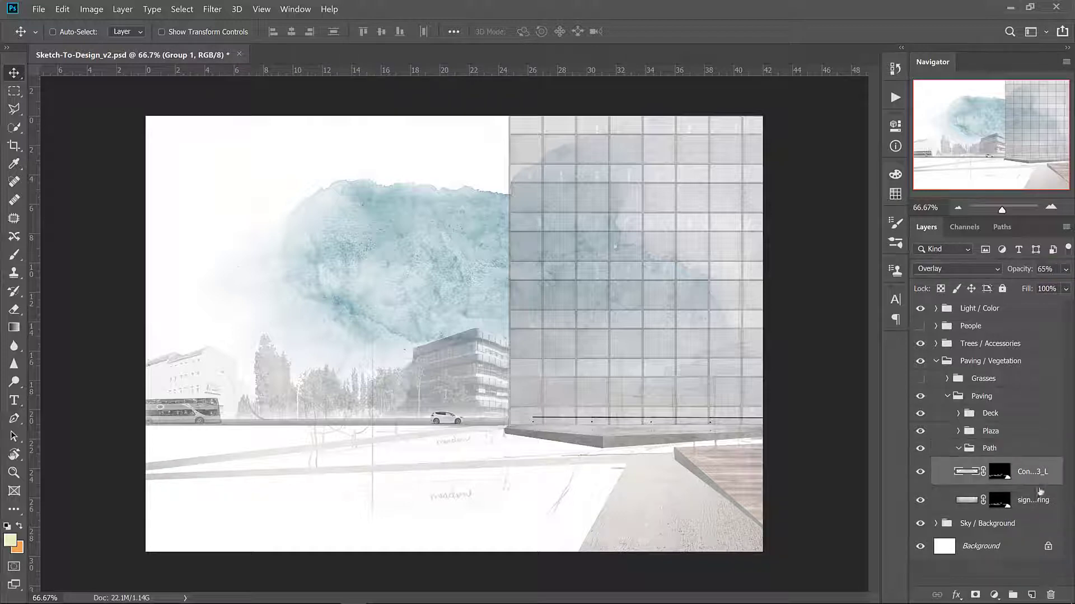
pyautogui.click(958, 448)
pyautogui.click(36, 10)
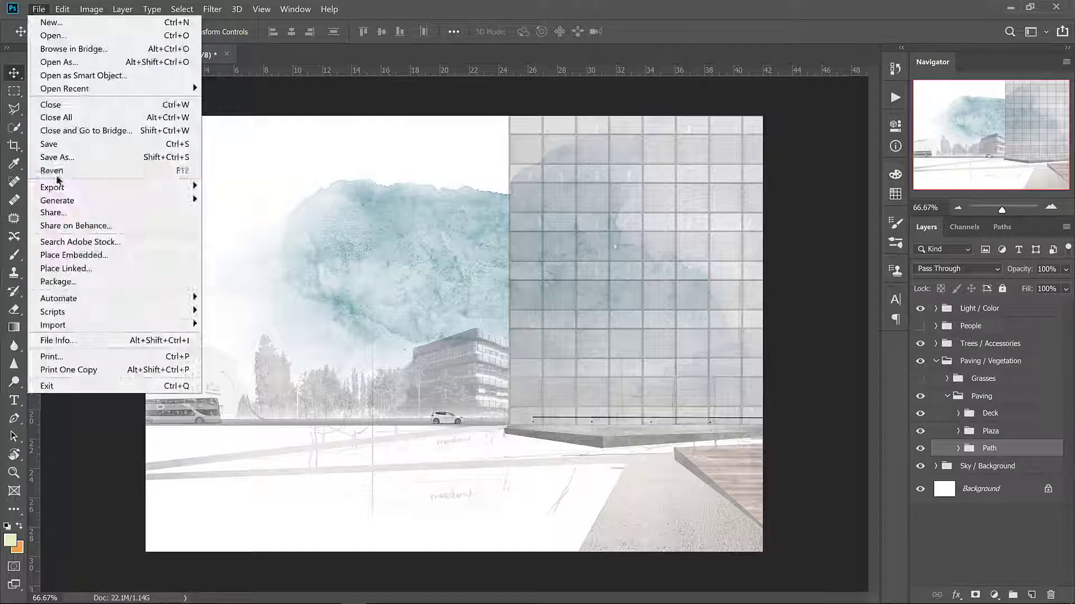